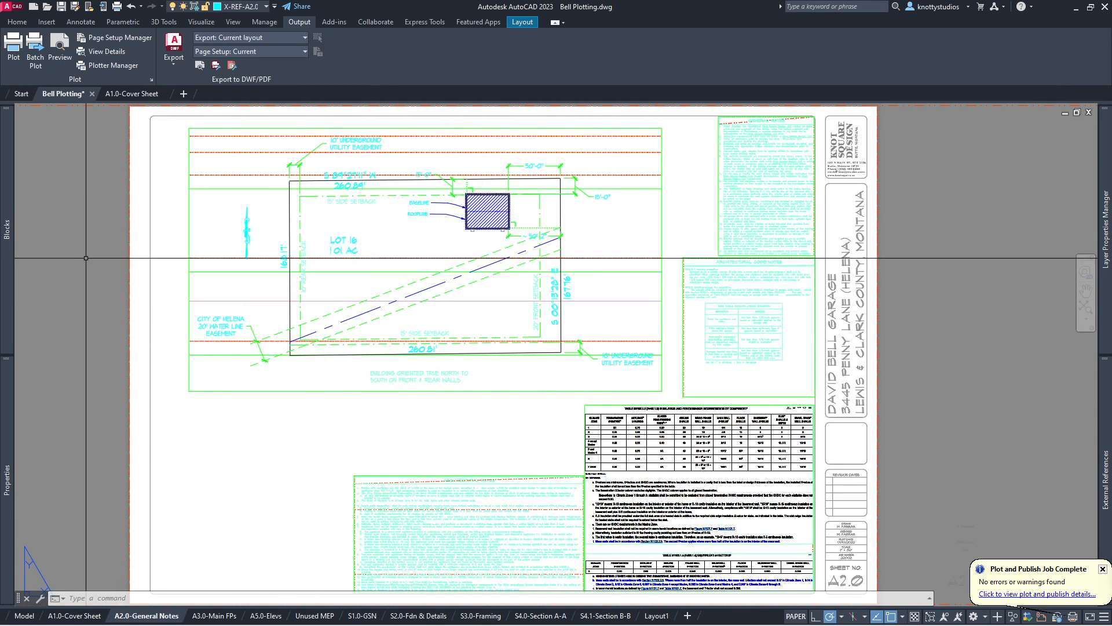
mouse_move(8, 242)
mouse_move(9, 375)
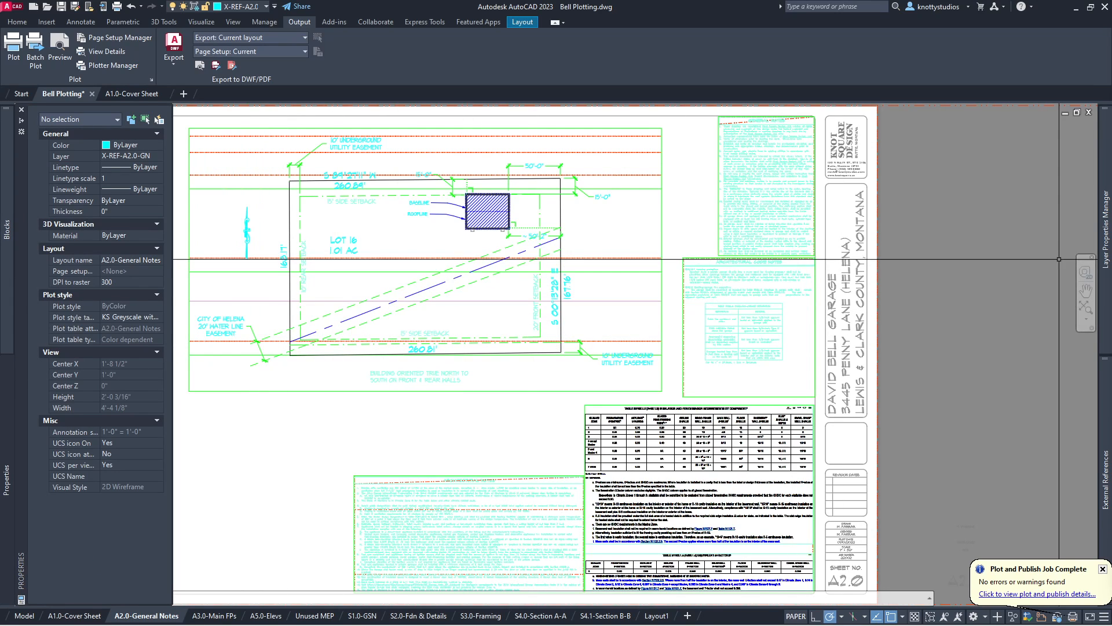
mouse_move(1106, 235)
mouse_move(1107, 395)
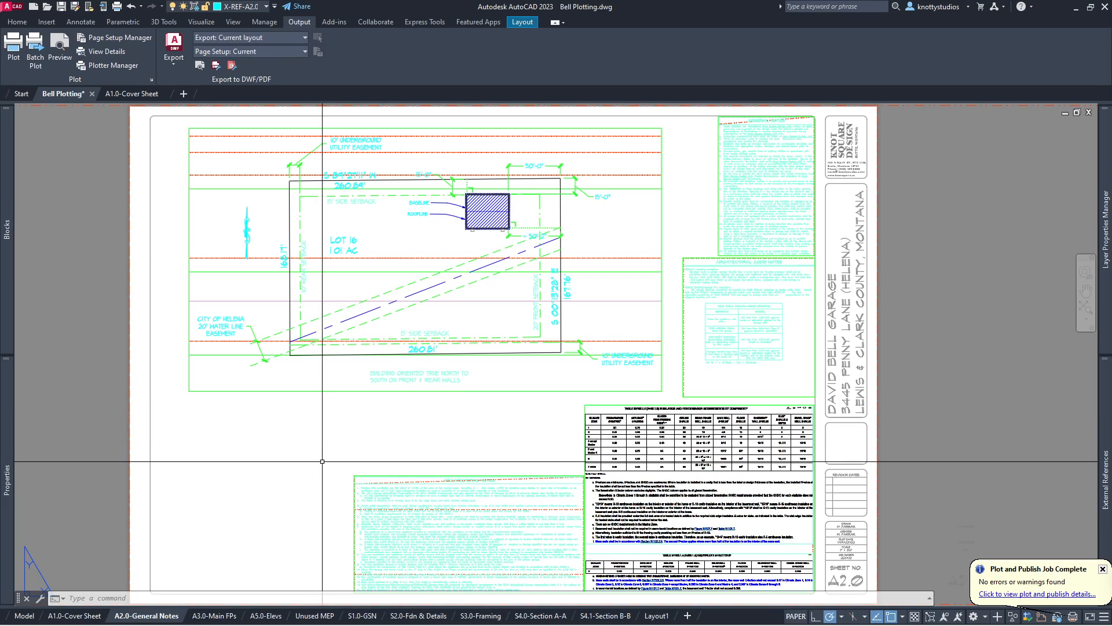
Rename the A2.0 layout as "A2.0-General Notes - Site Plan"
mouse_move(88, 619)
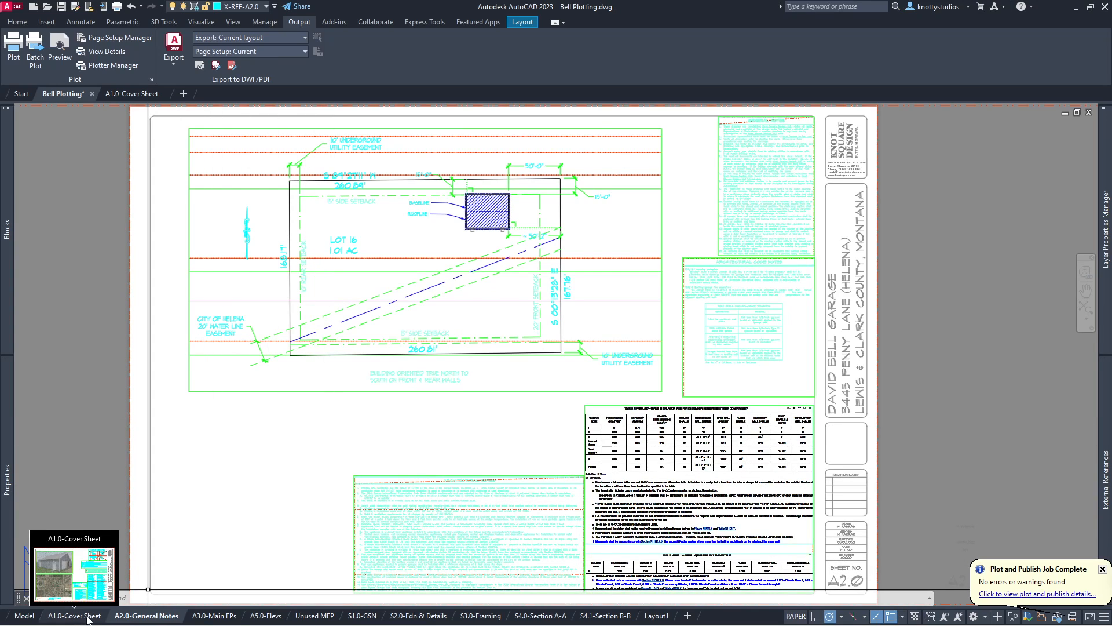
right_click(154, 620)
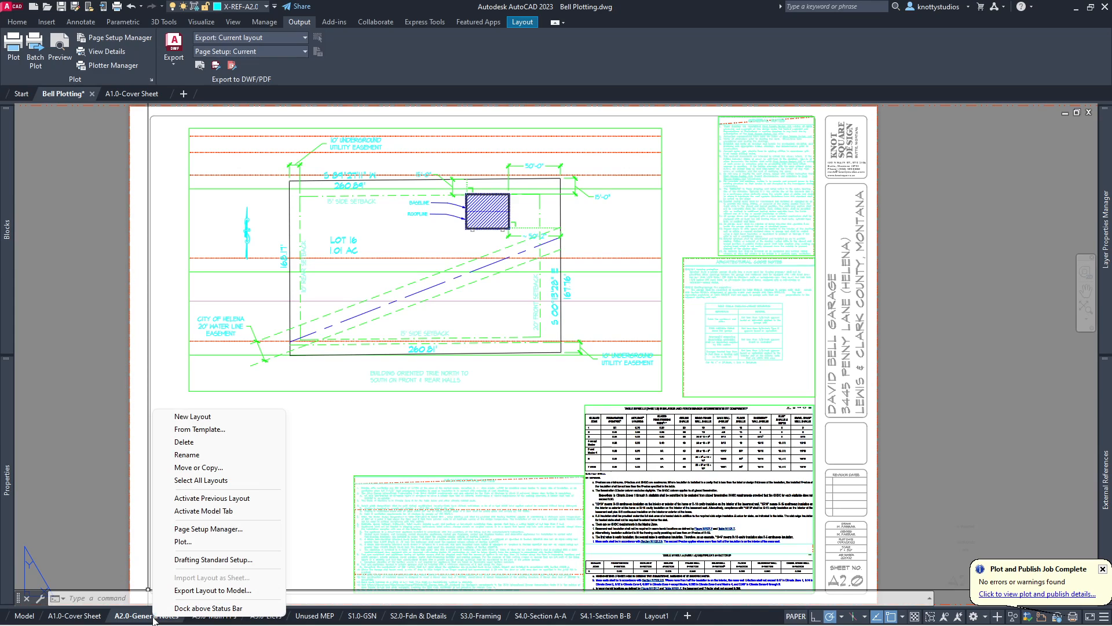
click(233, 455)
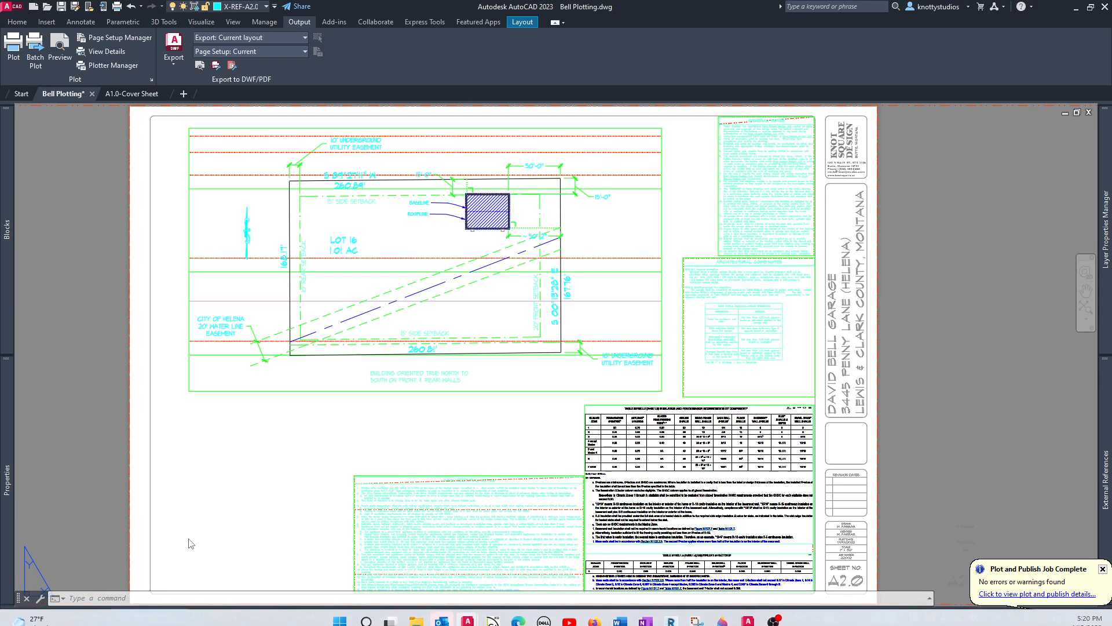
click(177, 616)
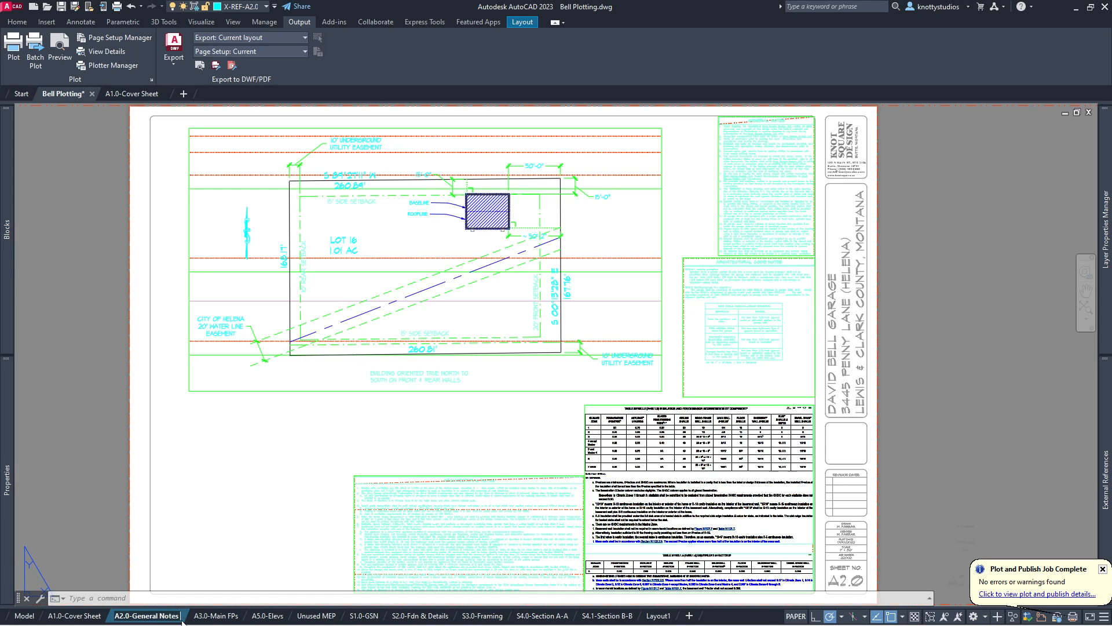
text(S)
key(BackSpace)
text(- S)
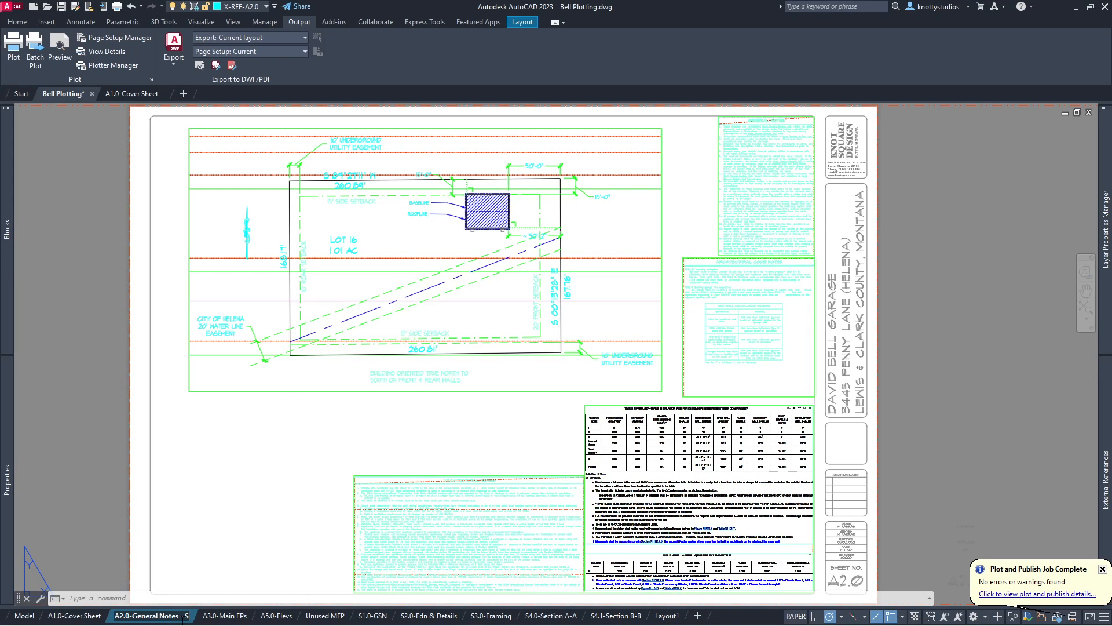
text(ite Plan)
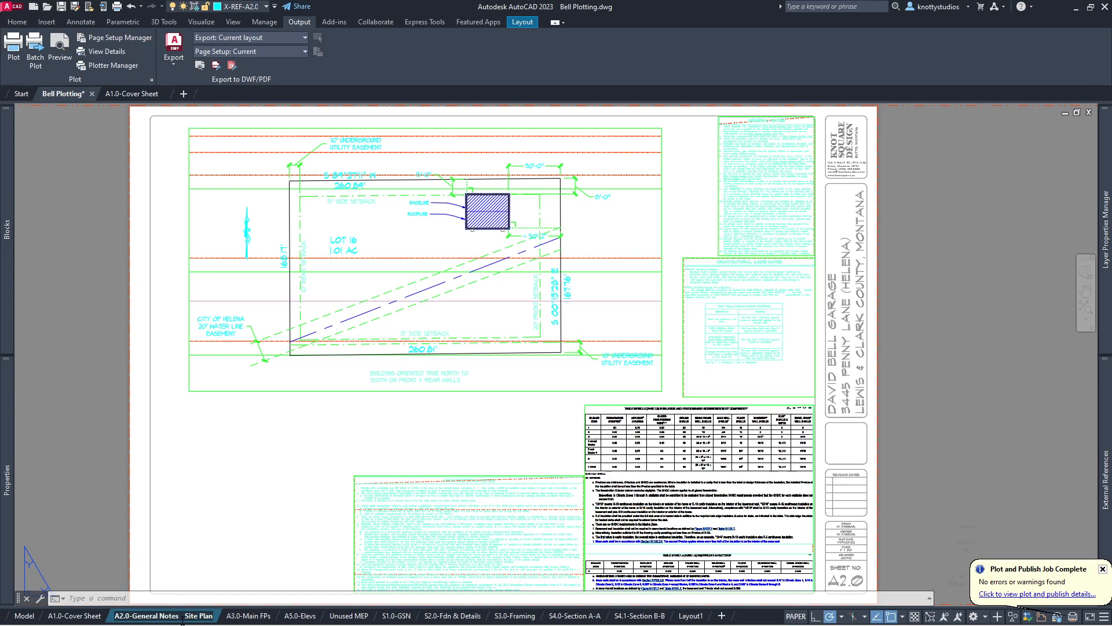
key(Return)
click(226, 556)
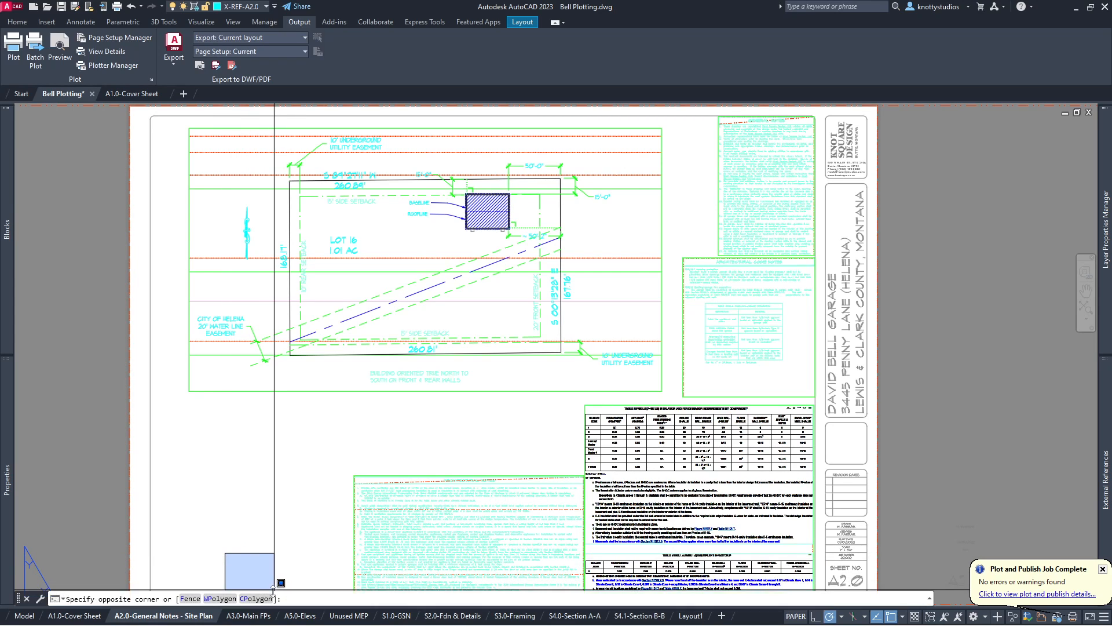
click(247, 556)
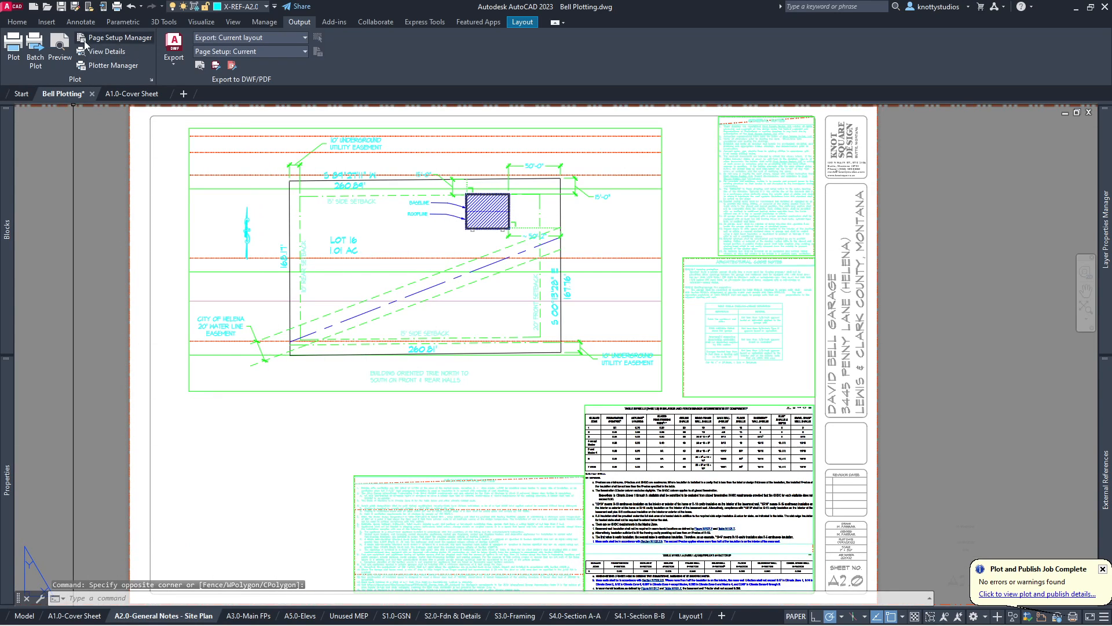
Open Sheet Index.dwg from the "Schedules, Legends, etc" folder inside Bell CDs
click(45, 9)
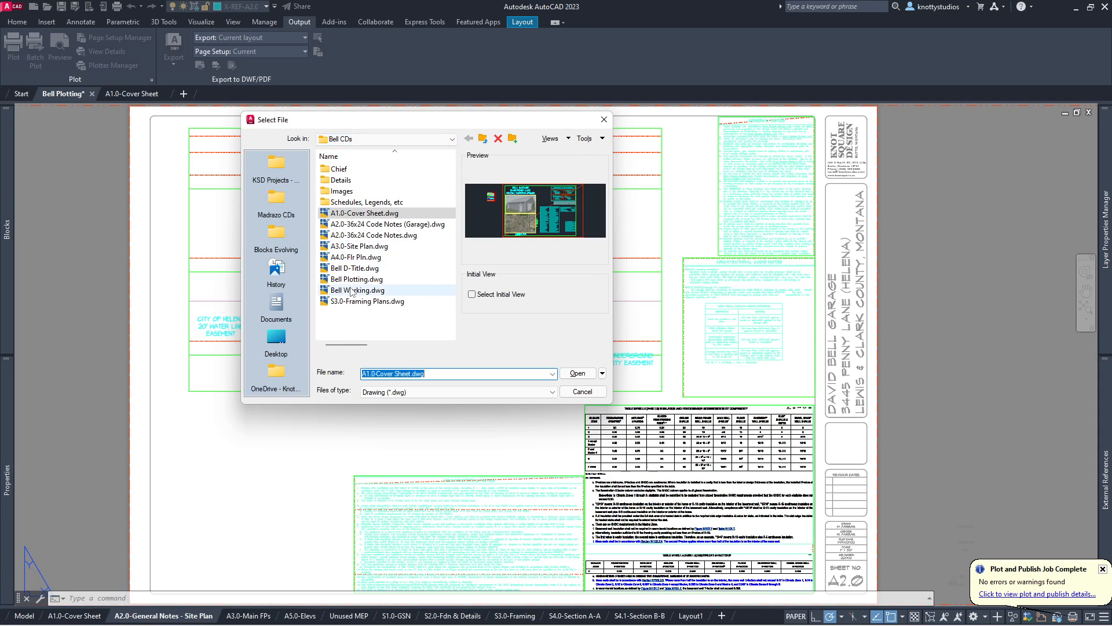
double_click(342, 202)
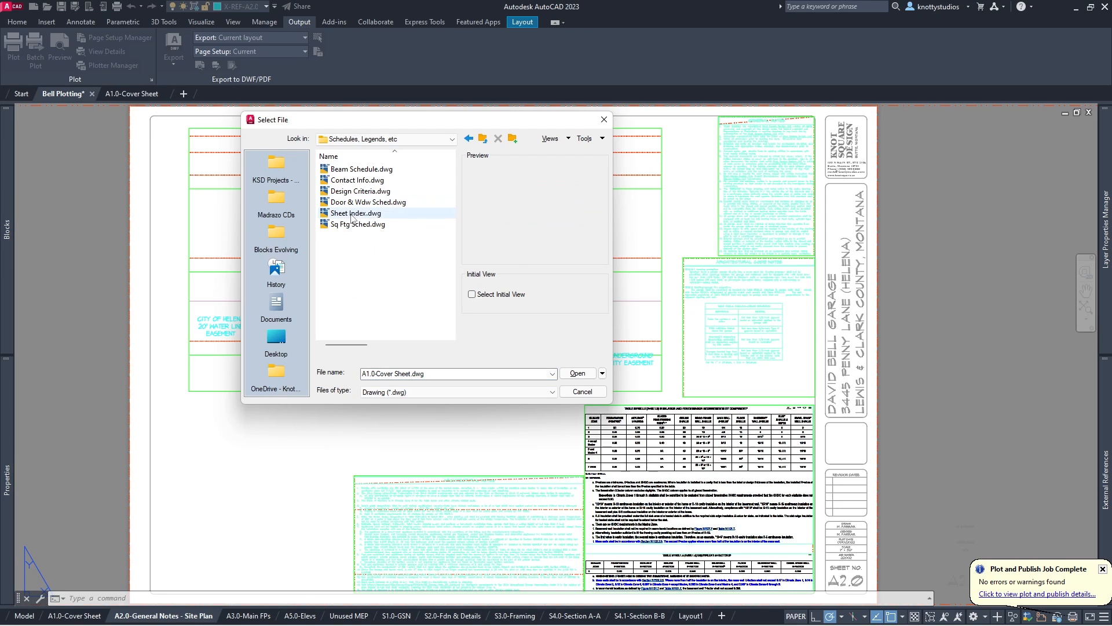
double_click(344, 214)
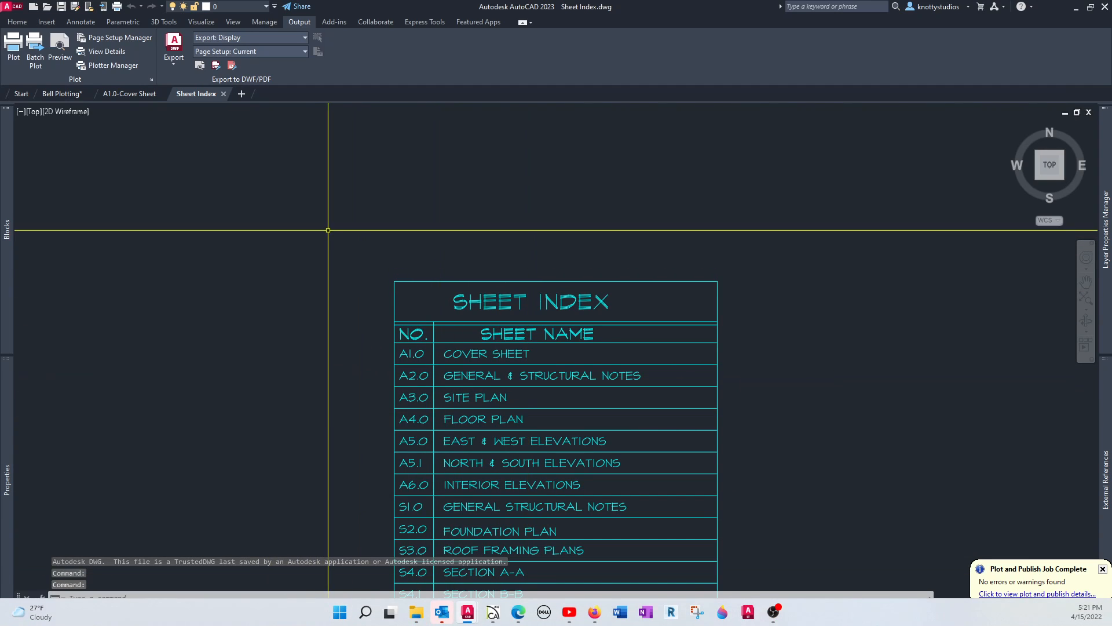
click(59, 93)
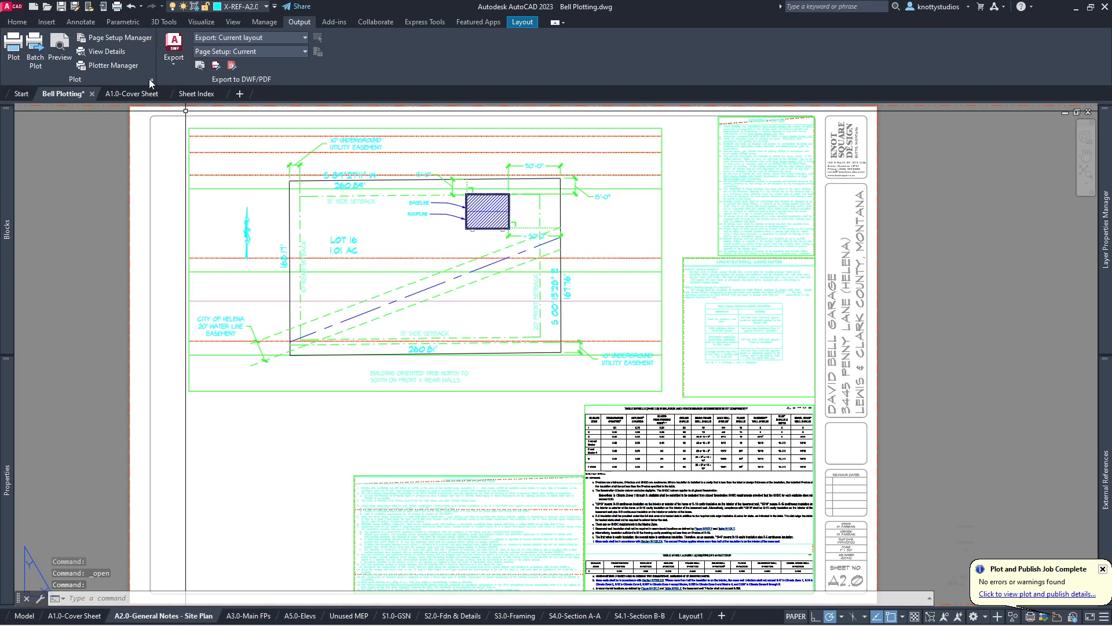
mouse_move(121, 96)
click(197, 93)
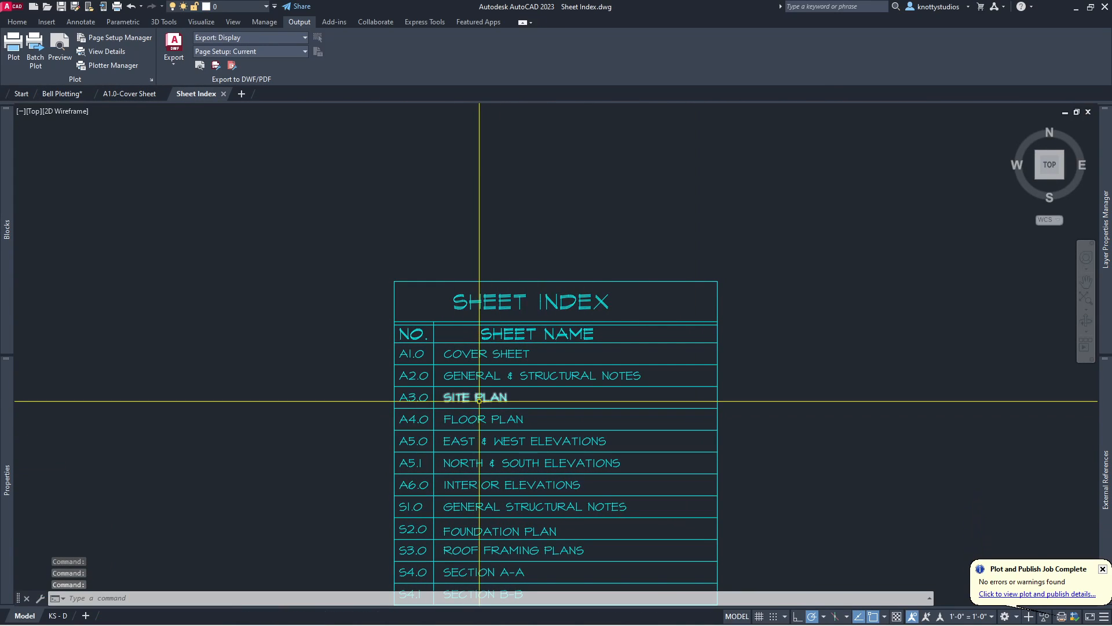
Delete the SITE PLAN text from the A3.0 row of the sheet index
click(480, 402)
click(474, 399)
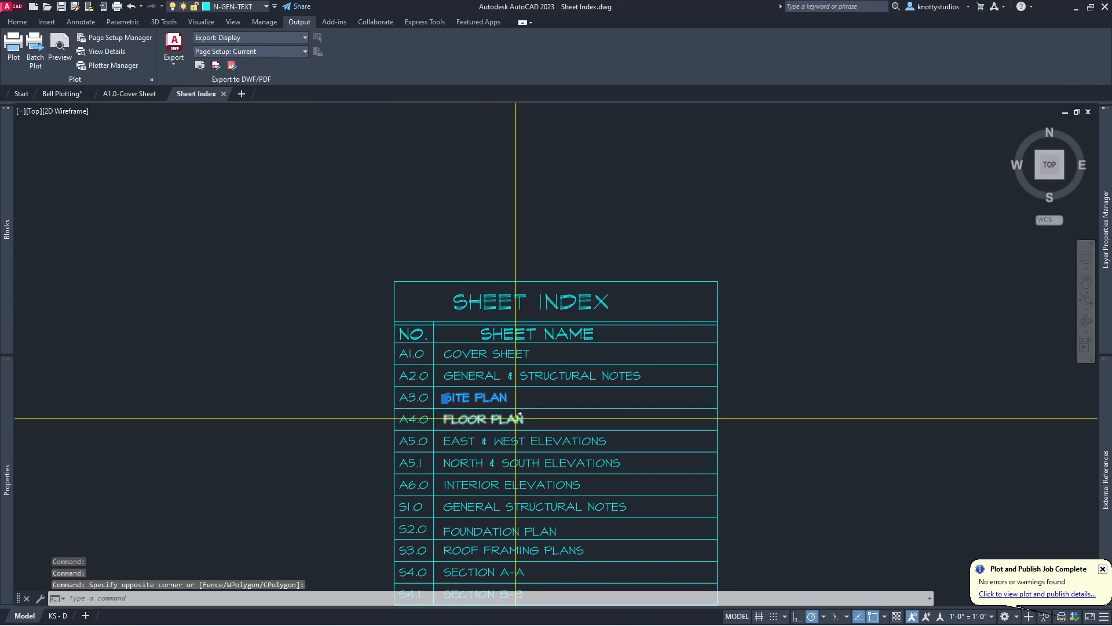
key(Delete)
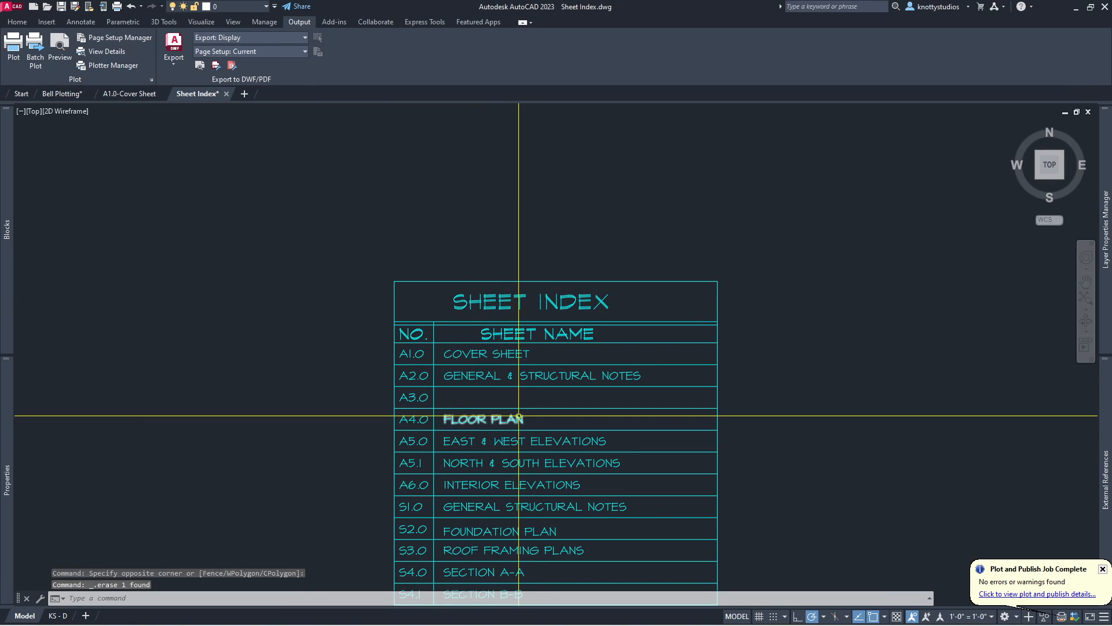
Copy the FLOOR PLAN text from the A4.0 row up into the empty A3.0 row, aligned to the row line
click(508, 424)
text(C)
key(Return)
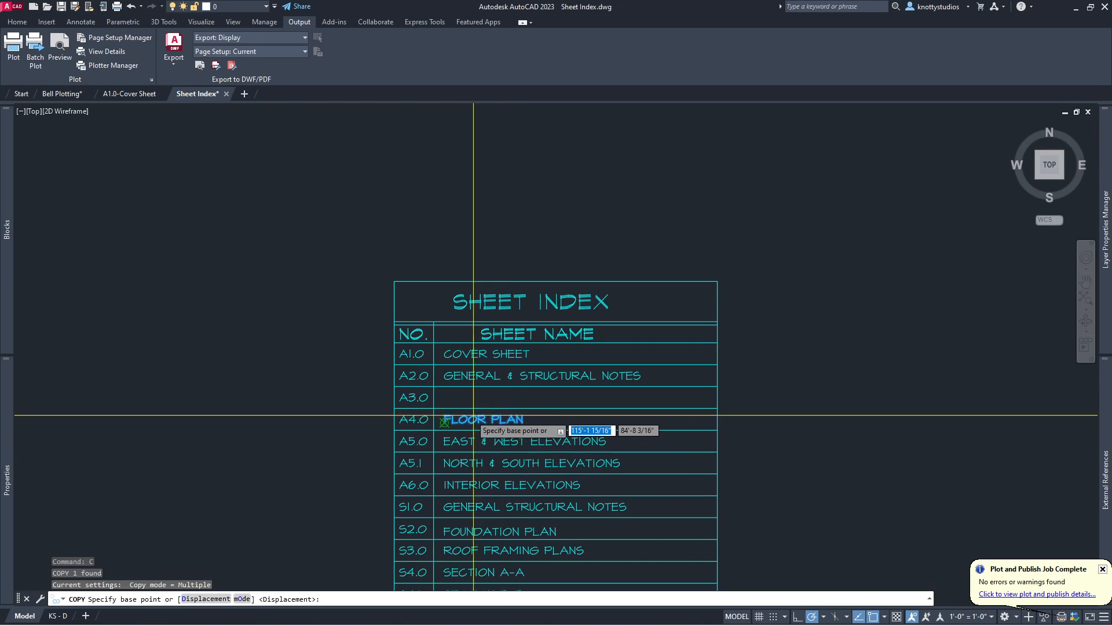
click(433, 408)
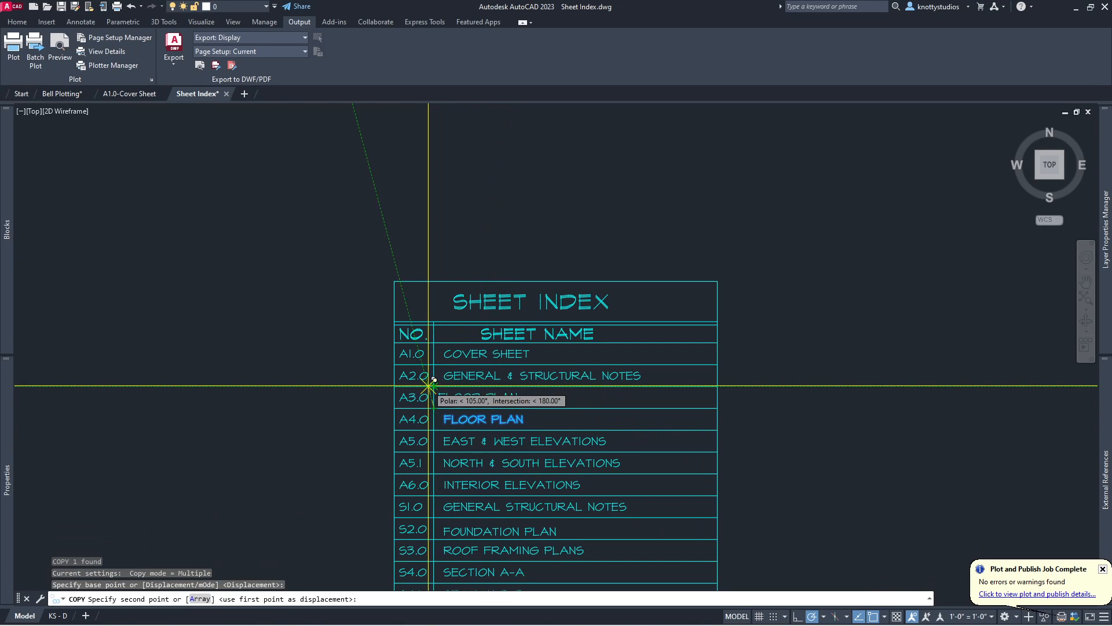
click(434, 385)
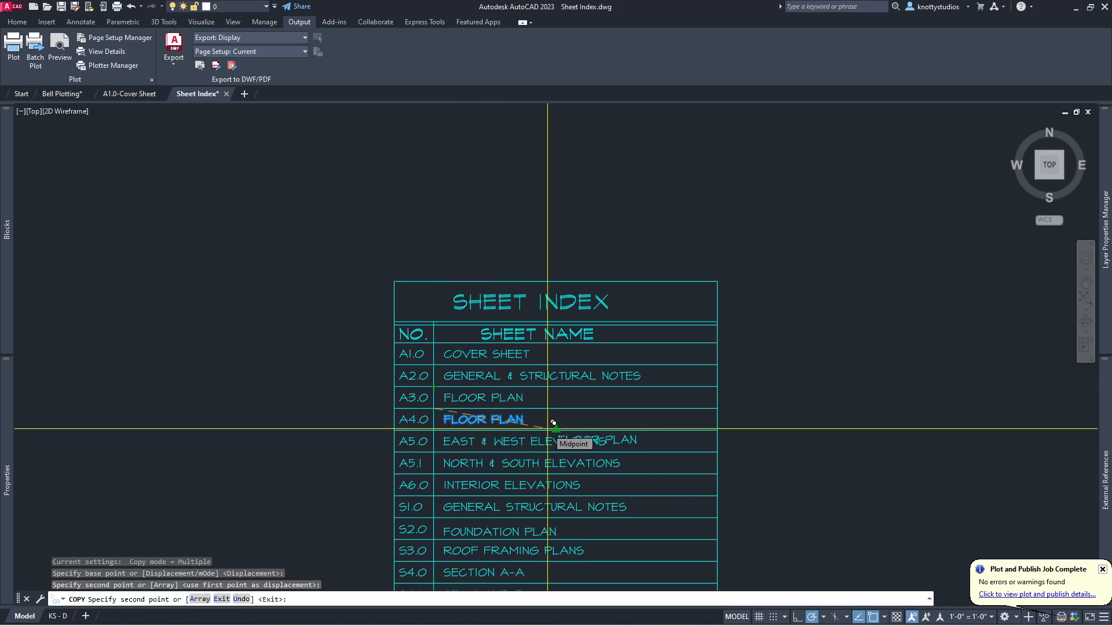
key(Return)
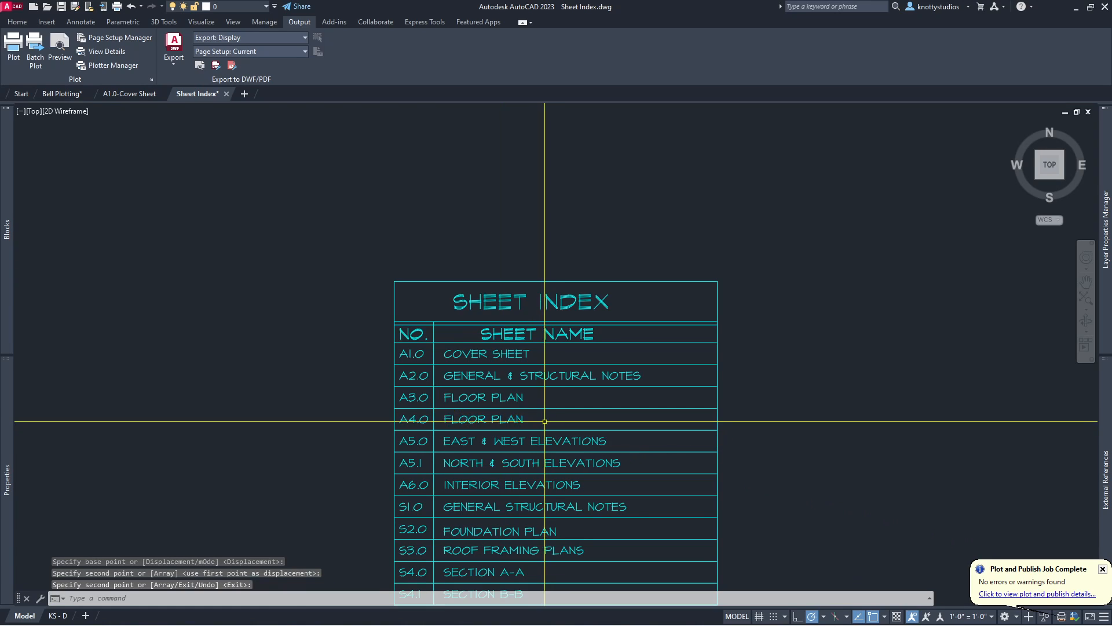
Edit the A2.0 sheet name in the index to read "GENERAL NOTES & SITE PLAN"
click(499, 378)
double_click(499, 378)
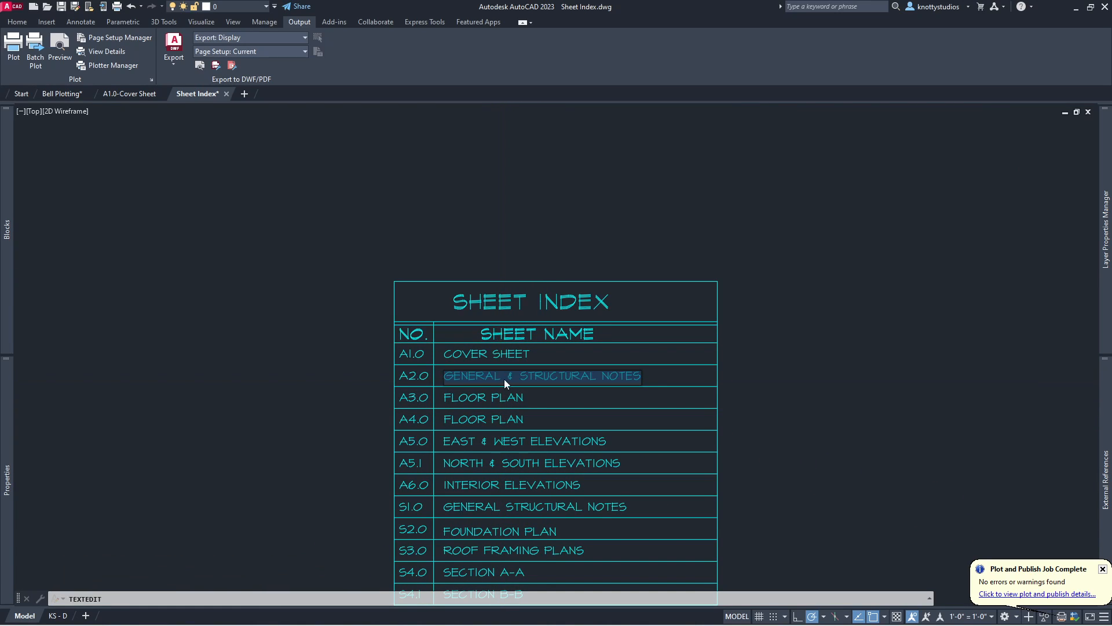
click(567, 376)
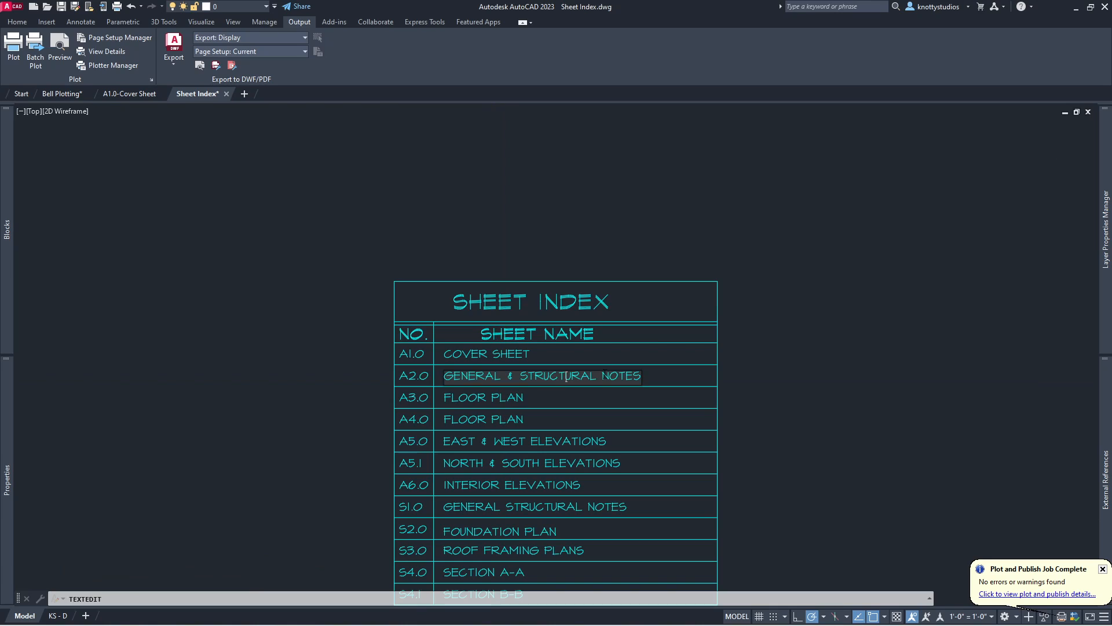
drag(596, 377, 519, 376)
key(BackSpace)
key(BackSpace)
key(BackSpace)
key(BackSpace)
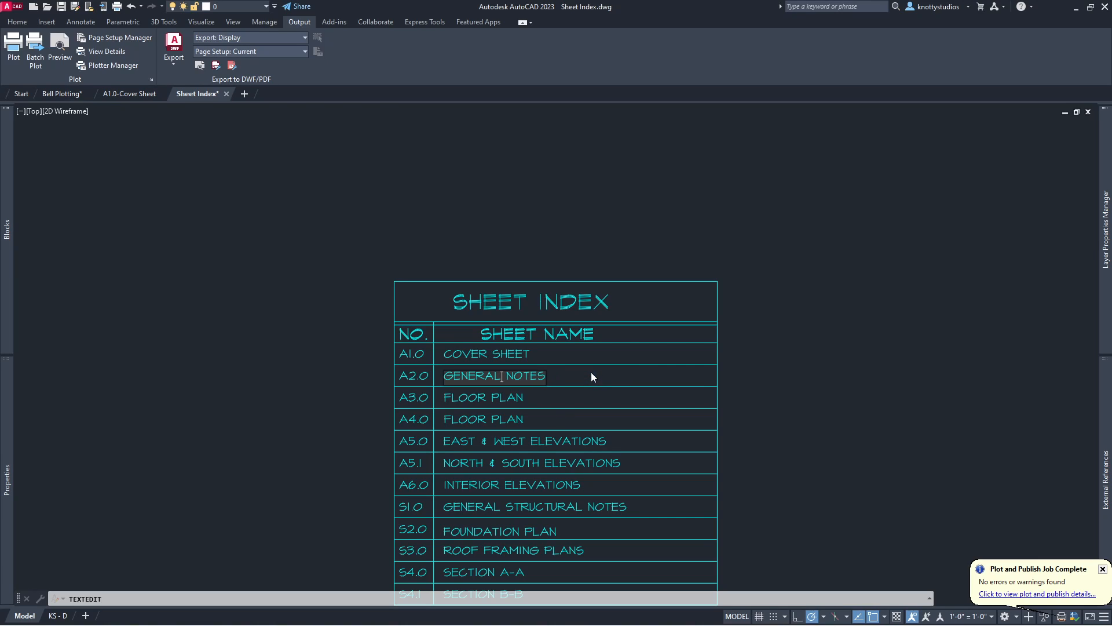
text(&)
text(SITE PLAN)
click(537, 415)
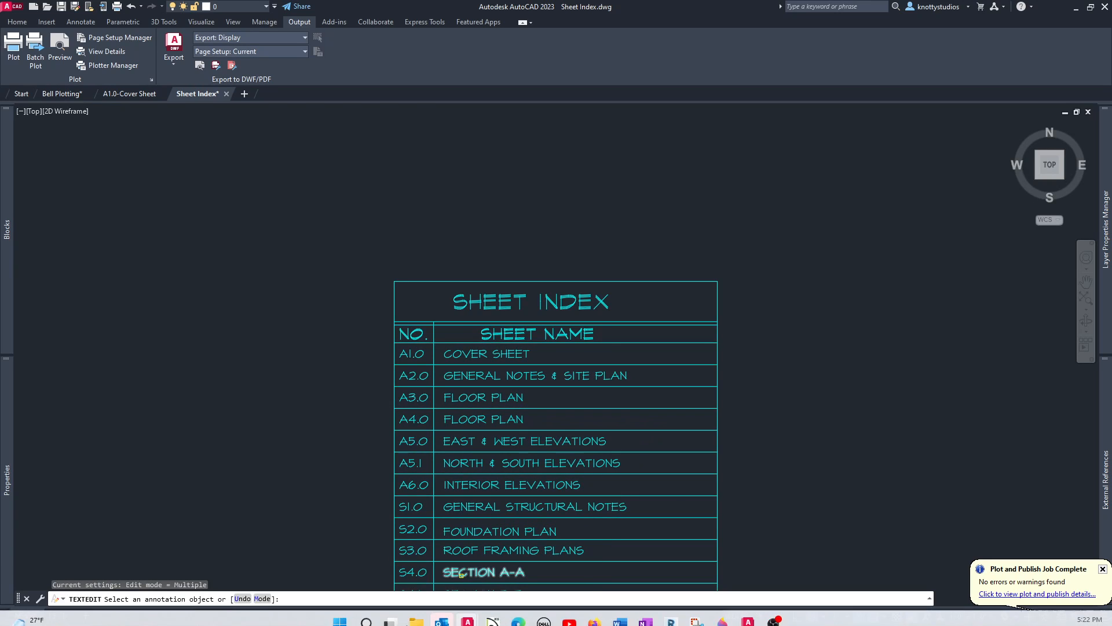
Check the sheet layouts in Bell Plotting.dwg and set the sheet number in the A3.0-Main FPs title block to A3.0
click(64, 91)
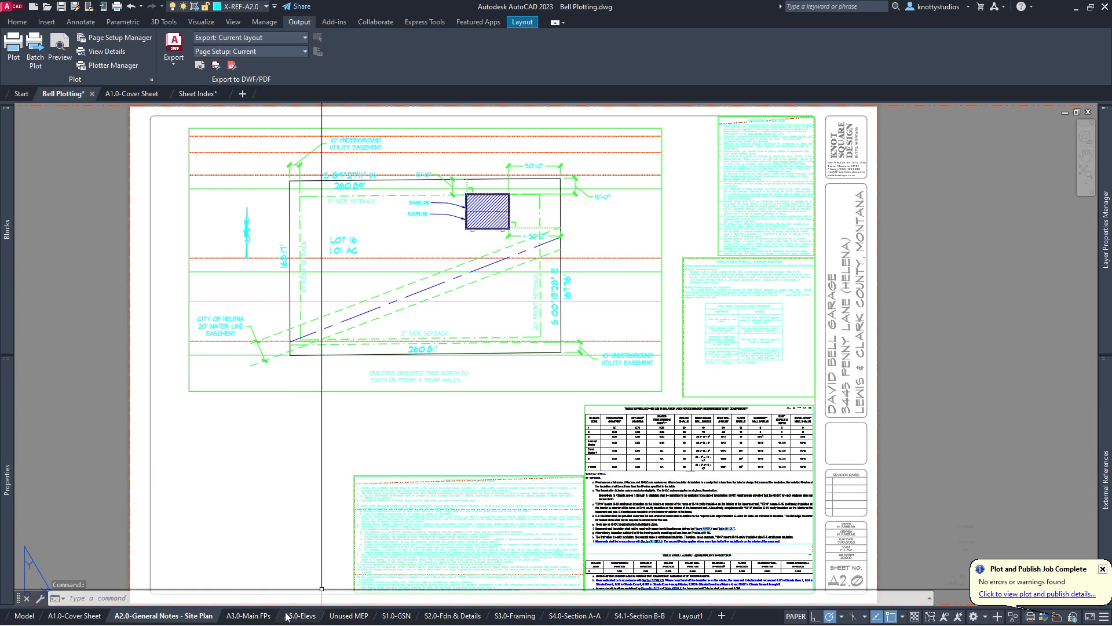
mouse_move(295, 620)
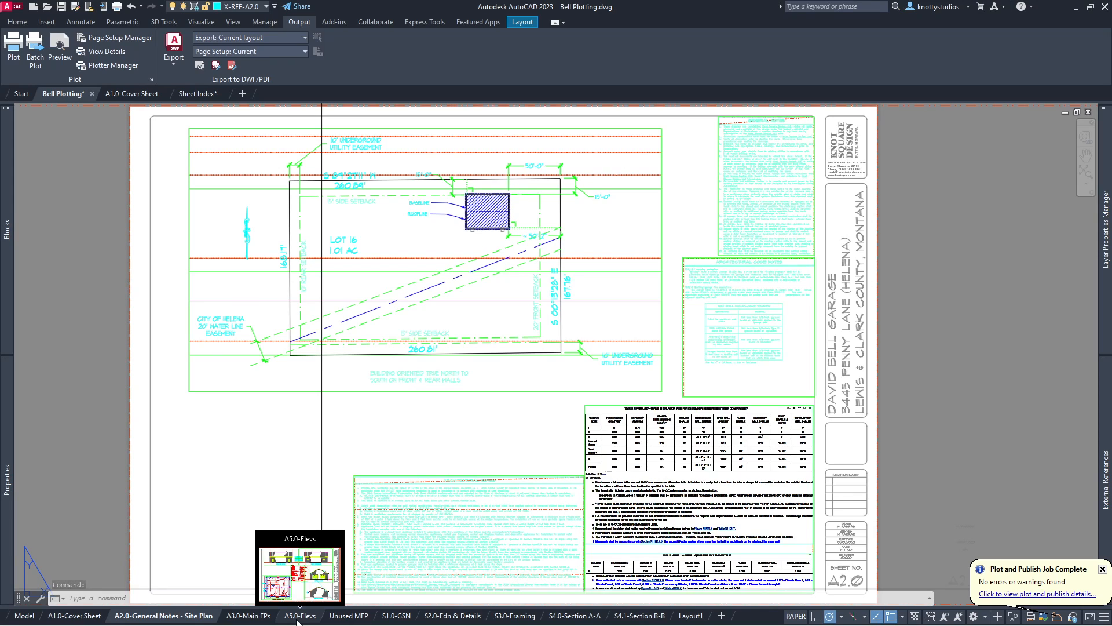
click(297, 618)
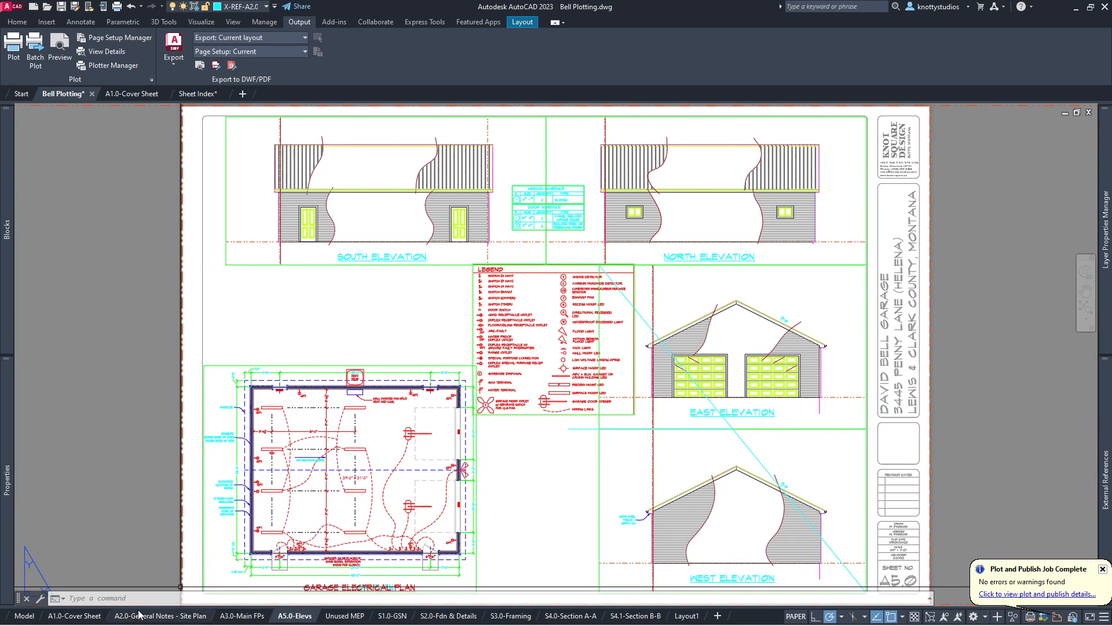
click(74, 616)
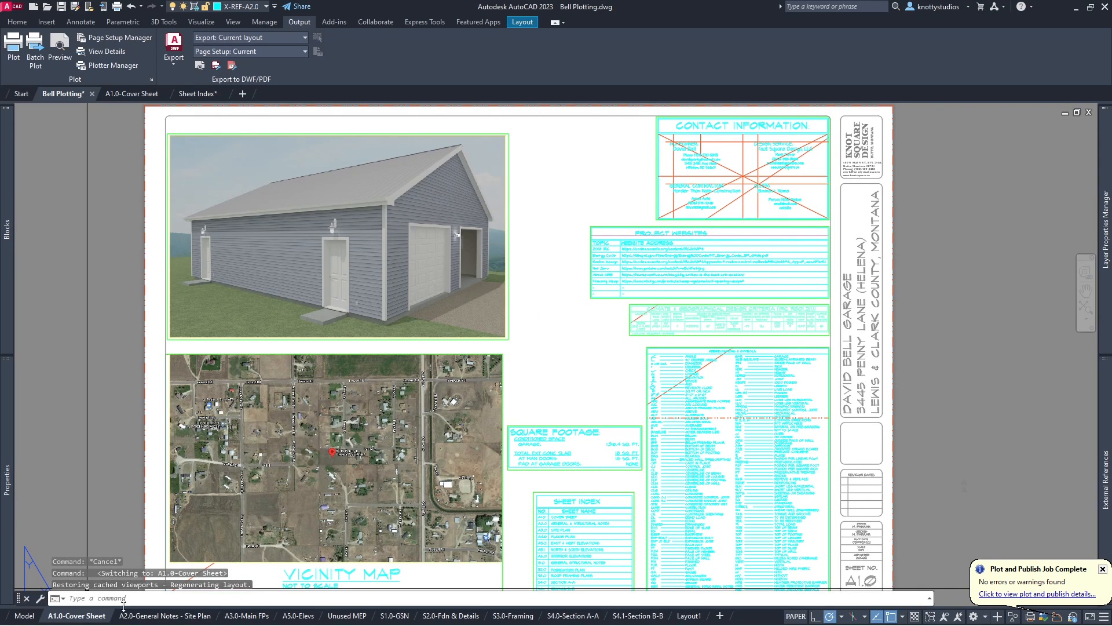
click(145, 616)
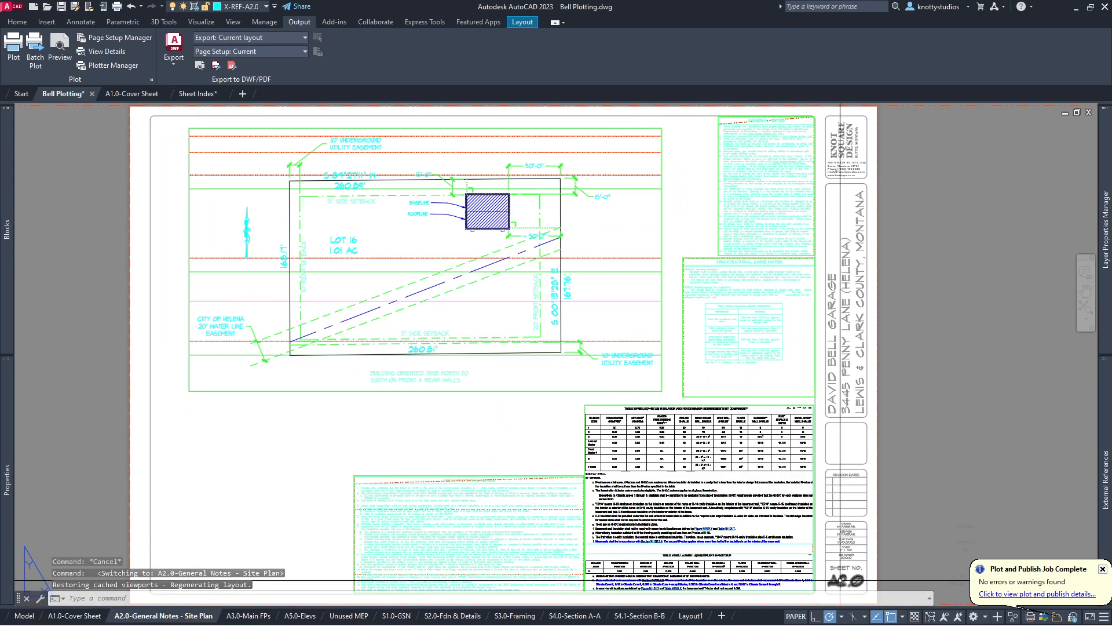
click(237, 616)
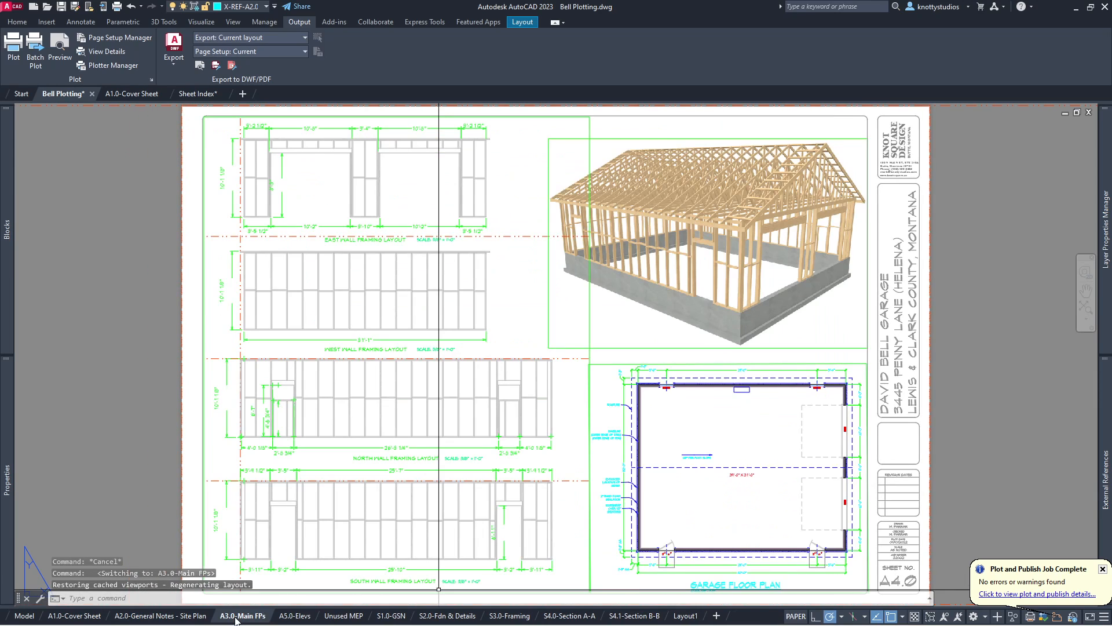
double_click(898, 581)
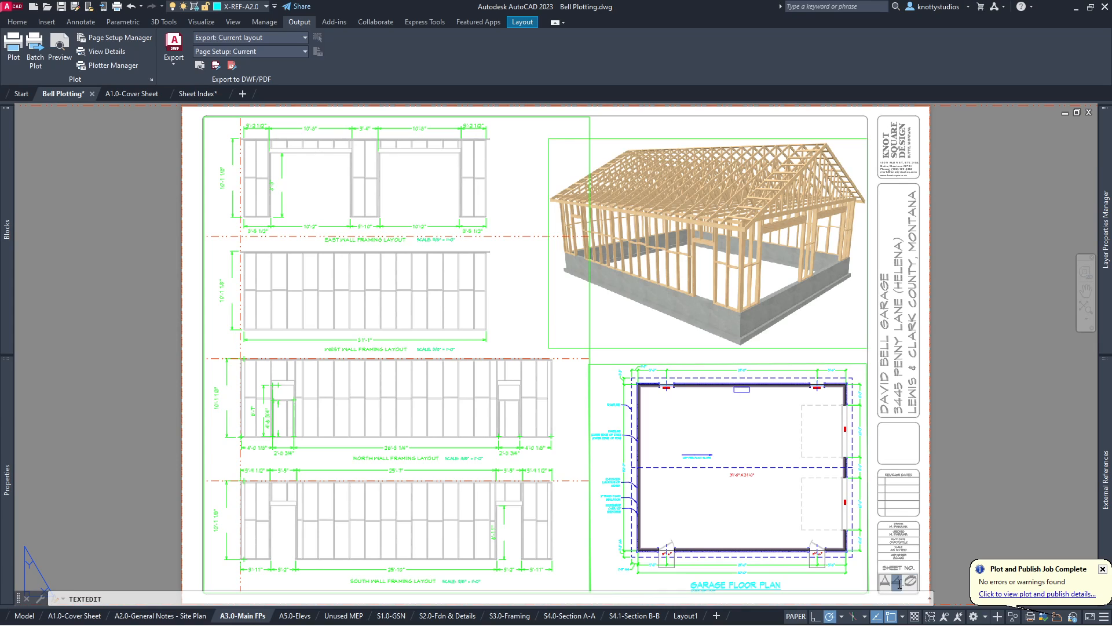
text(3)
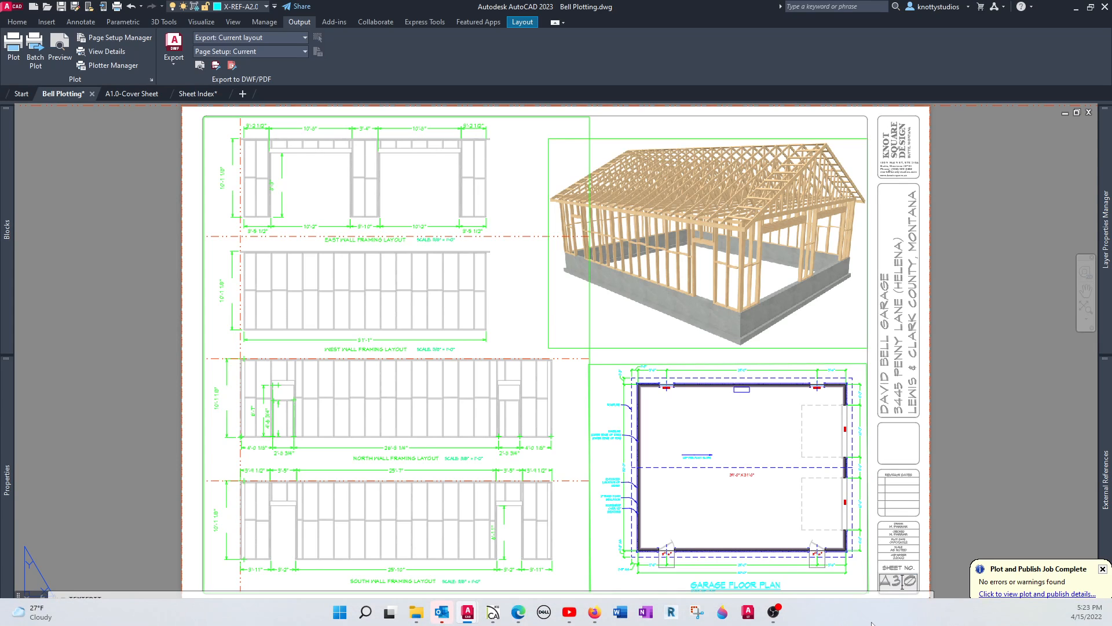
click(905, 551)
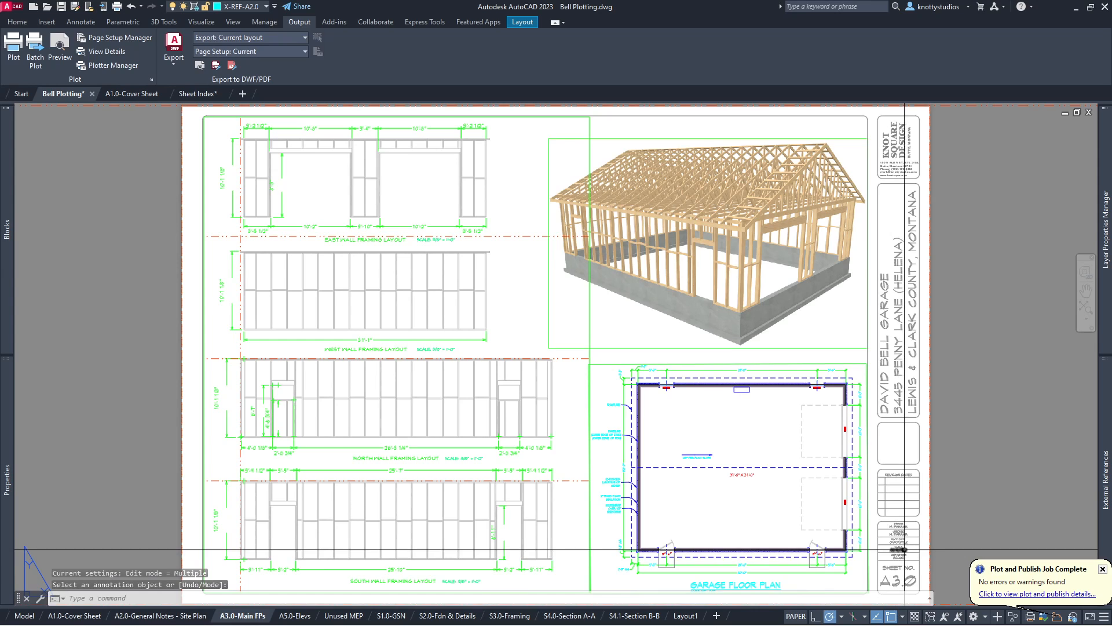
scroll(902, 558, up, 10)
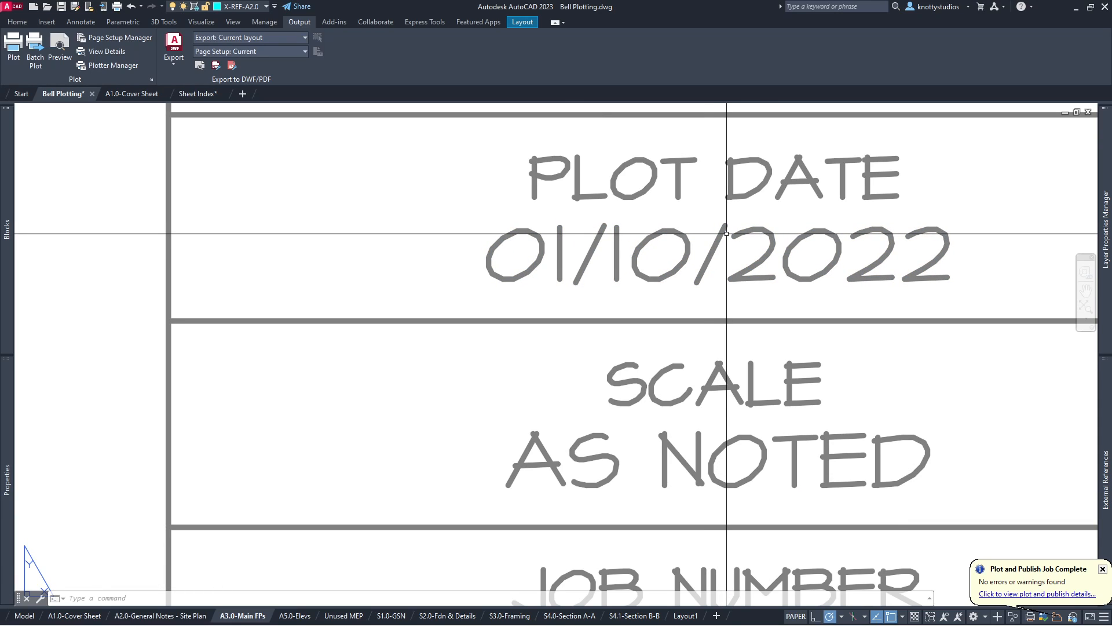
scroll(665, 365, down, 4)
scroll(665, 366, down, 3)
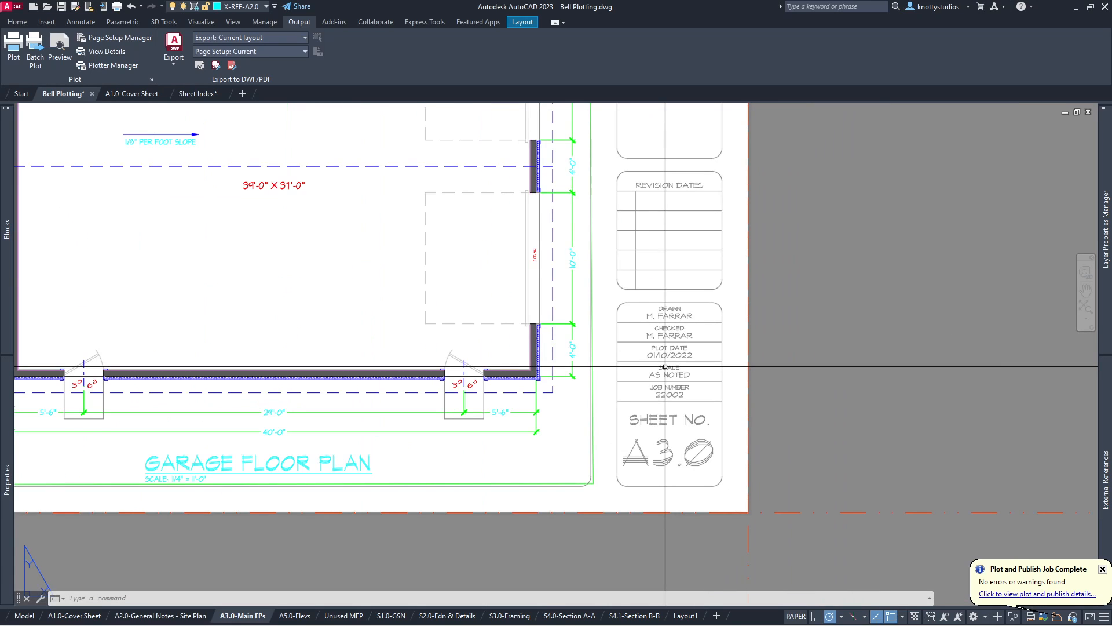
scroll(681, 372, down, 3)
scroll(682, 371, down, 3)
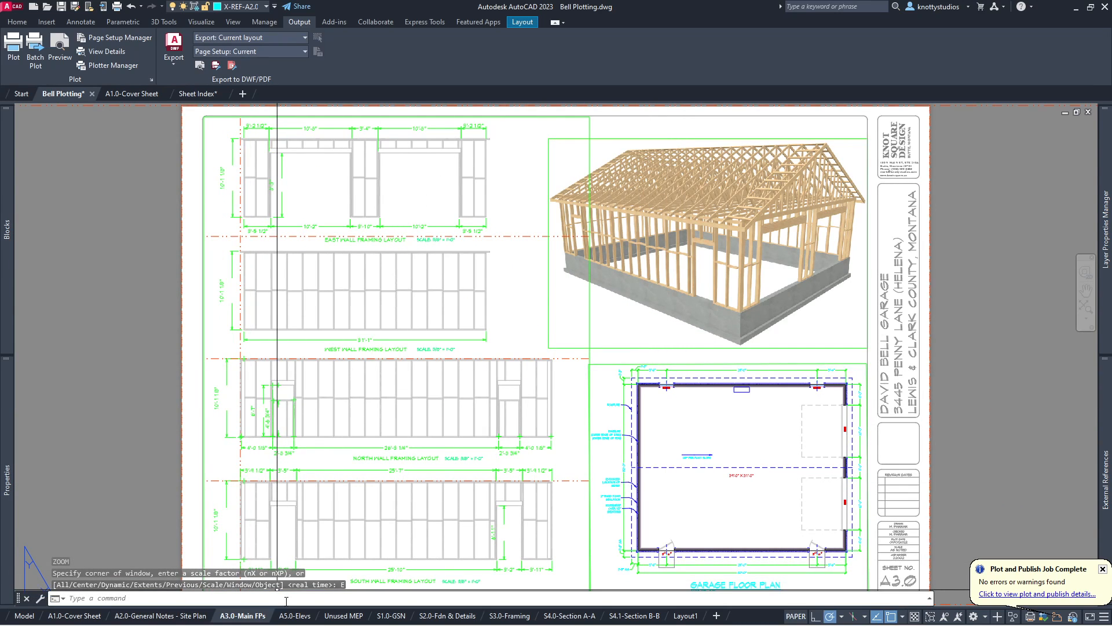
Set the sheet number in the title block of the A5.0-Elevs layout to A4.0
click(297, 616)
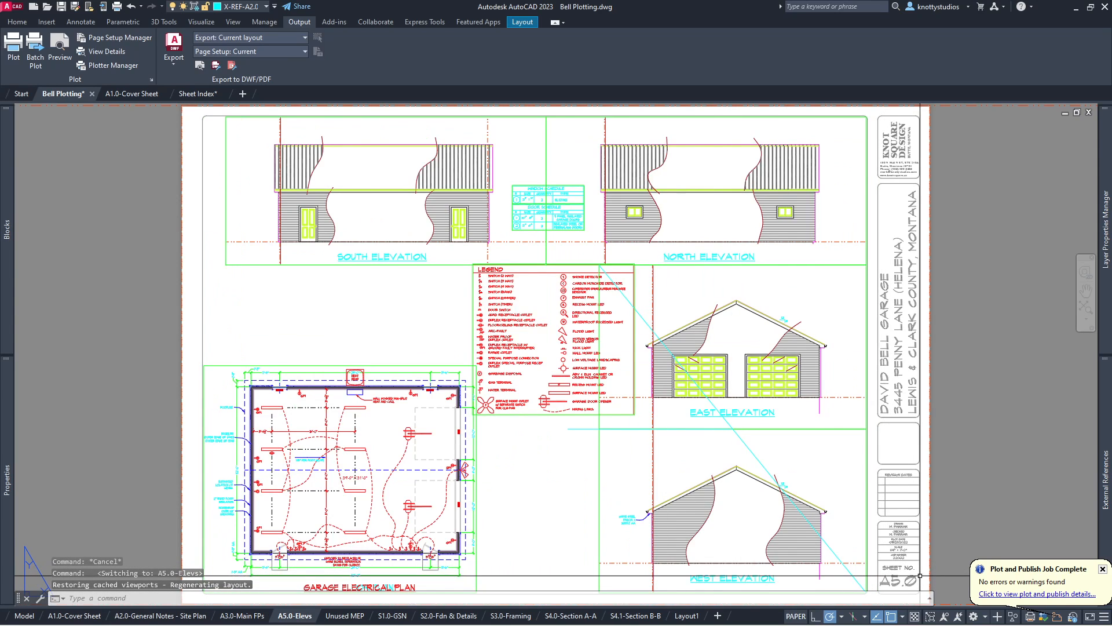
double_click(900, 582)
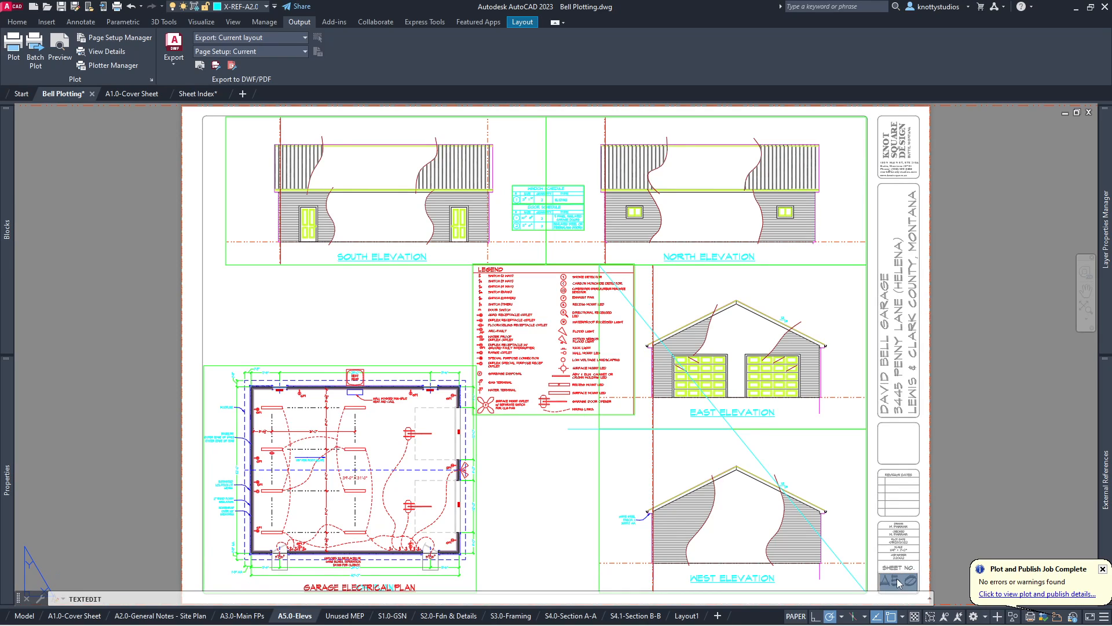
click(893, 582)
drag(892, 582, 901, 584)
text(4)
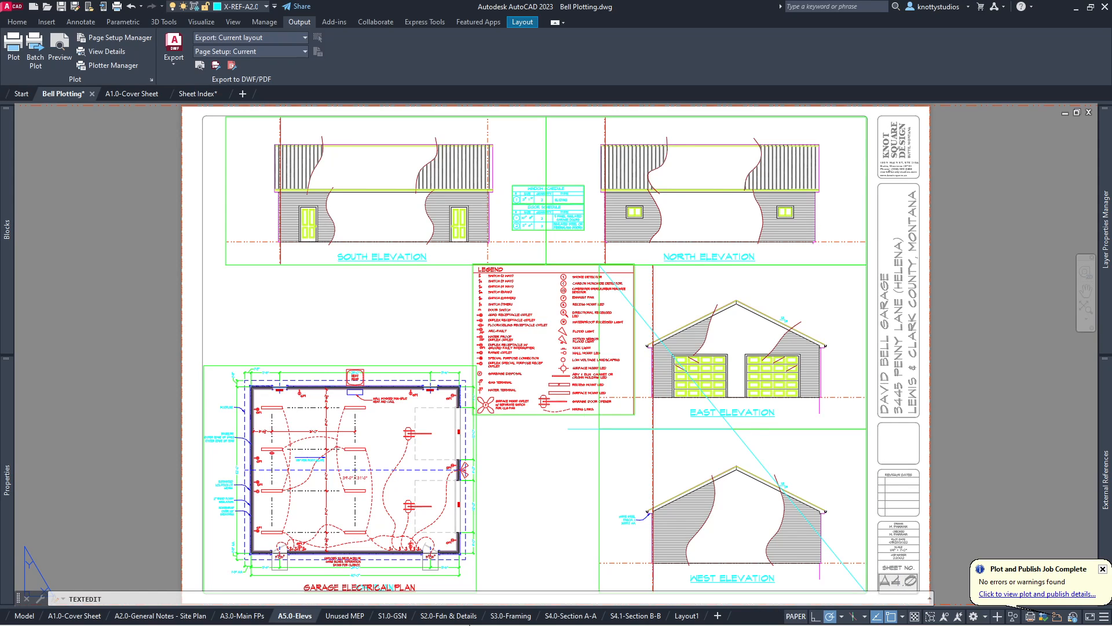
mouse_move(346, 602)
click(532, 534)
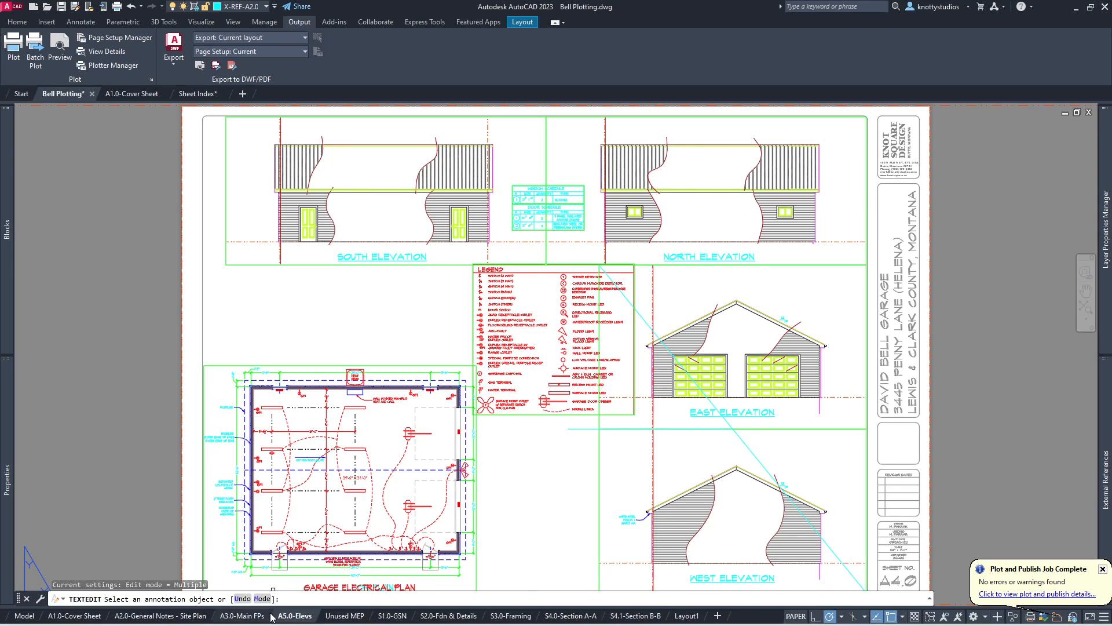
mouse_move(255, 617)
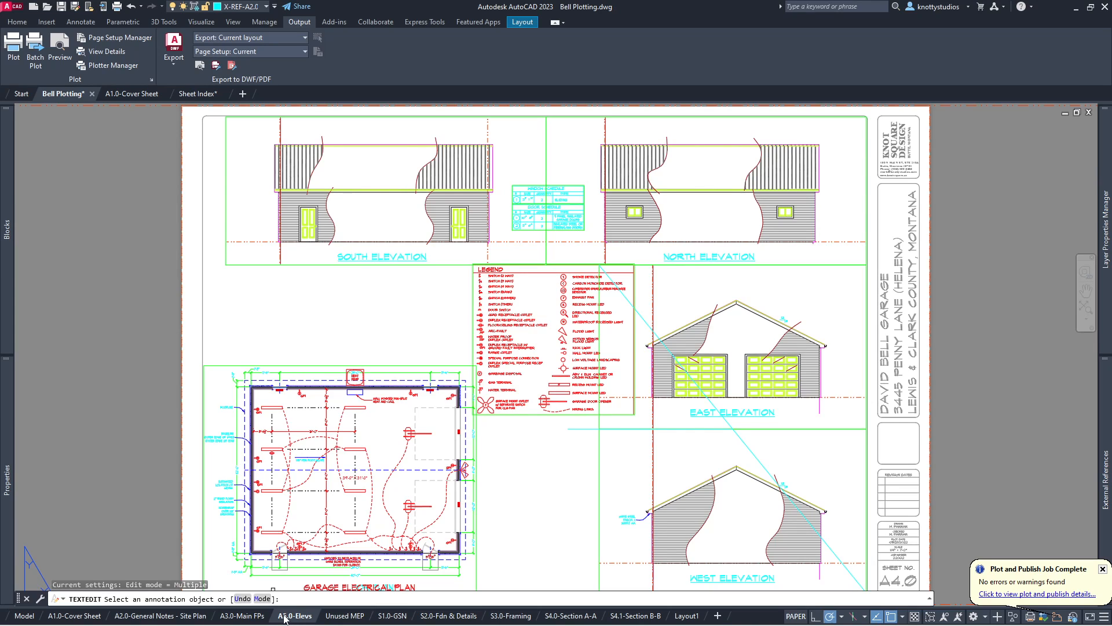
key(Escape)
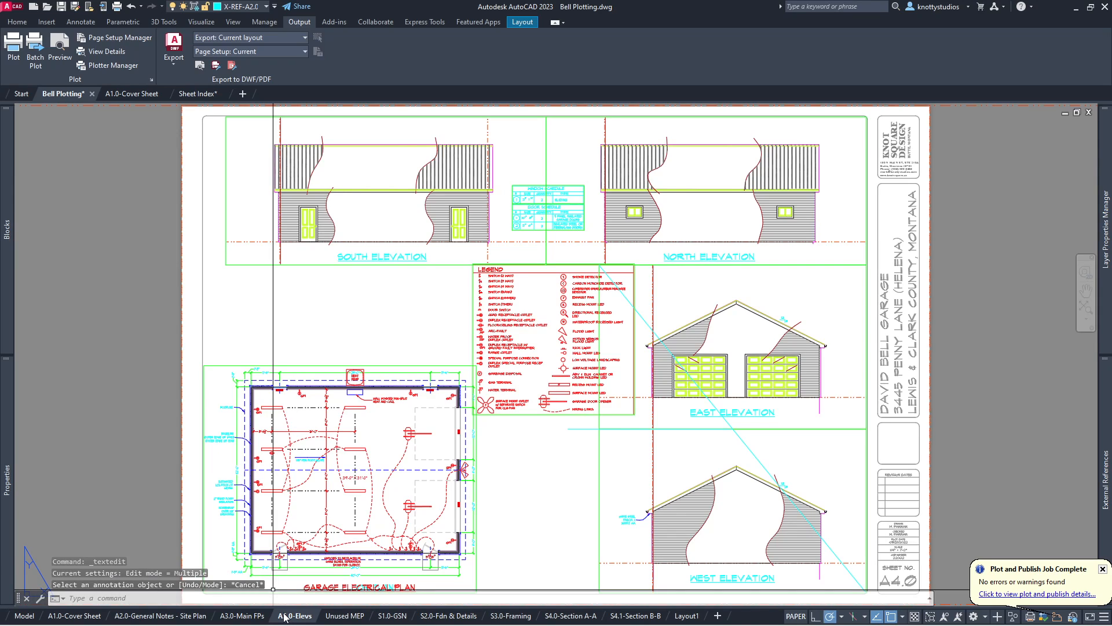
Rename the elevations layout as "A4.0-Elevs & MEP"
right_click(285, 617)
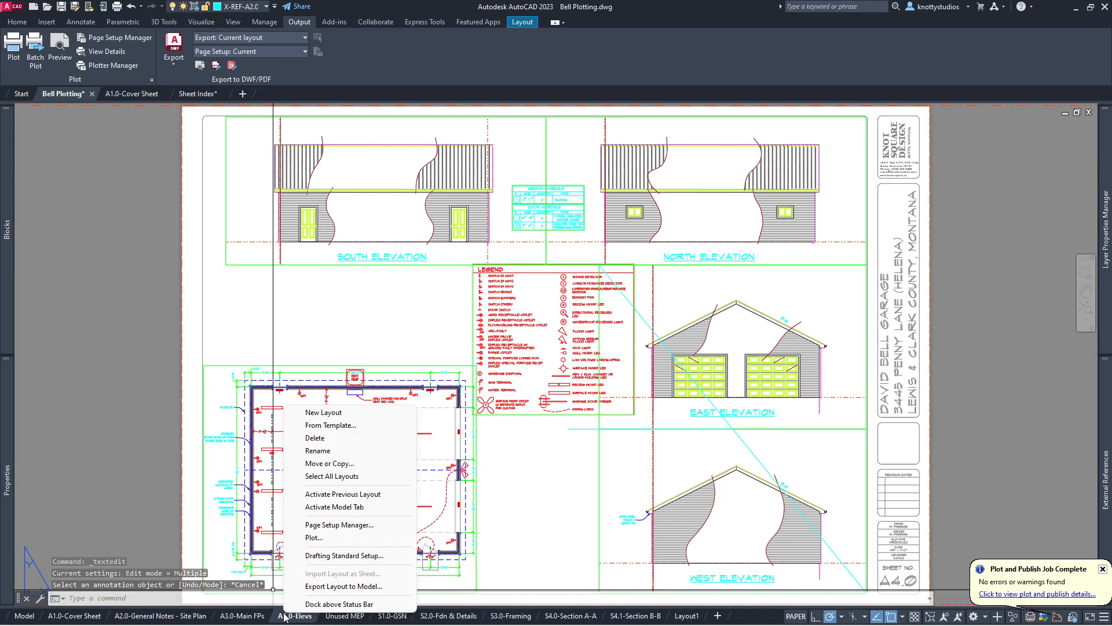
click(331, 452)
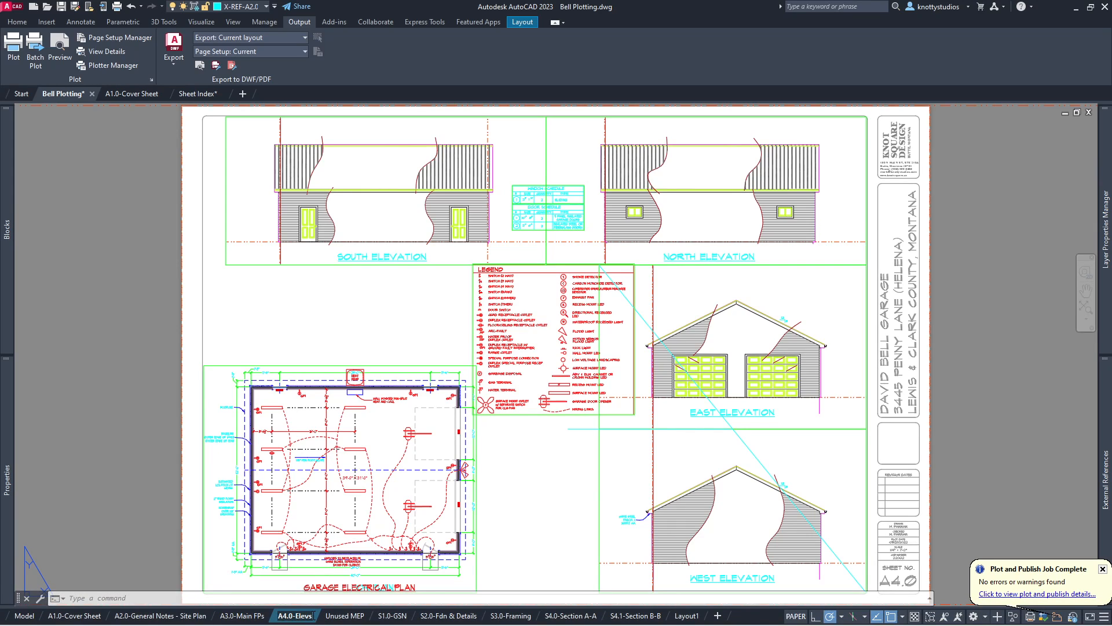
text(& el)
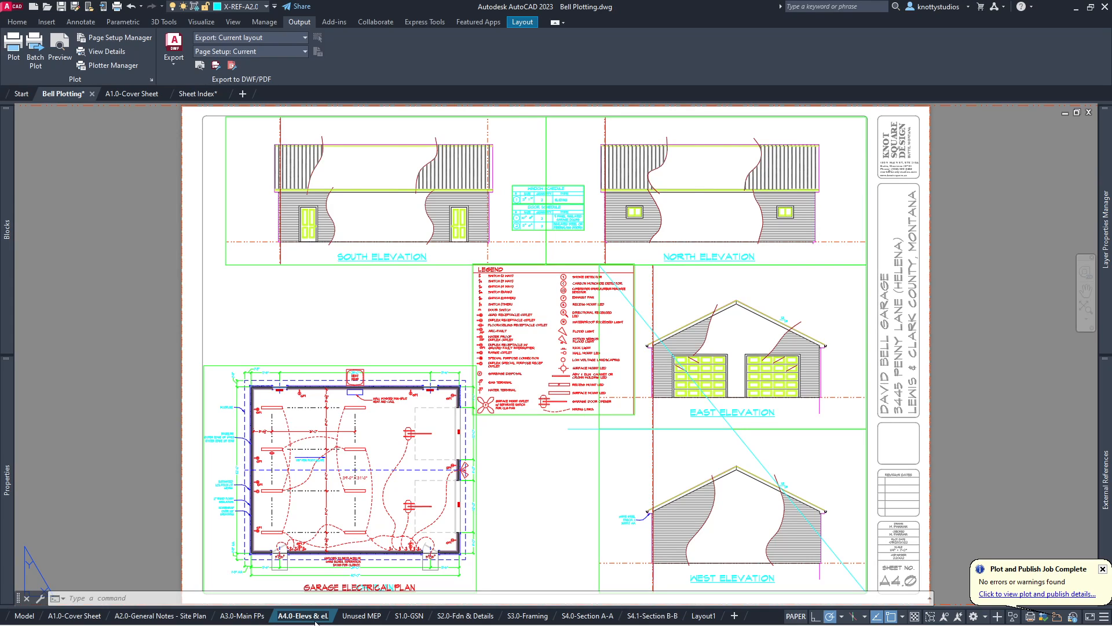
key(BackSpace)
key(BackSpace)
text(mep)
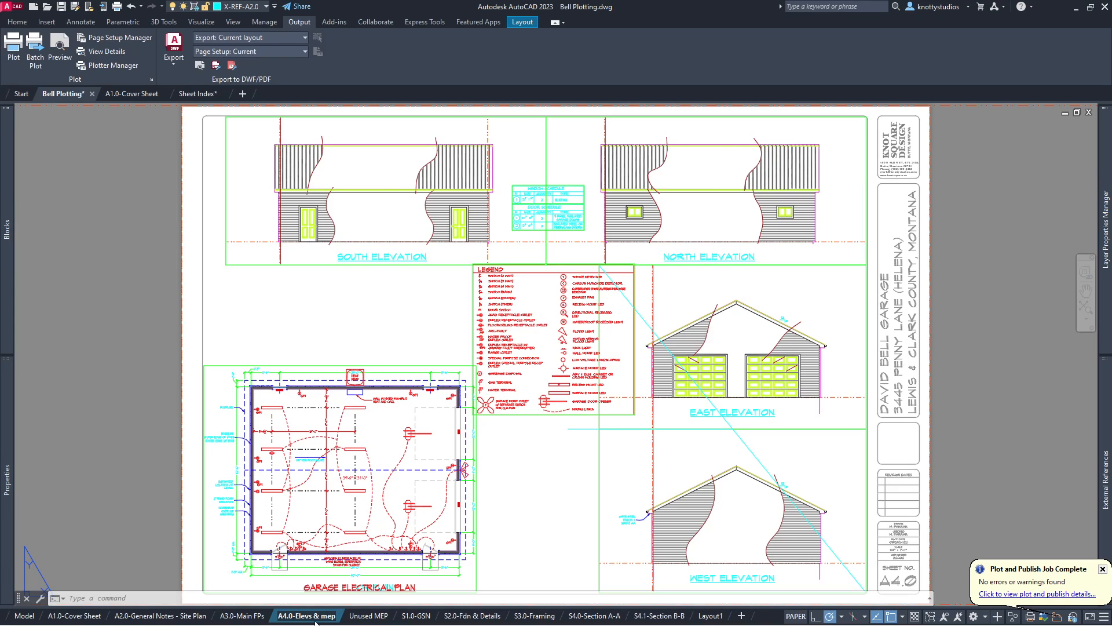
key(Return)
key(BackSpace)
key(BackSpace)
key(BackSpace)
text(MEP)
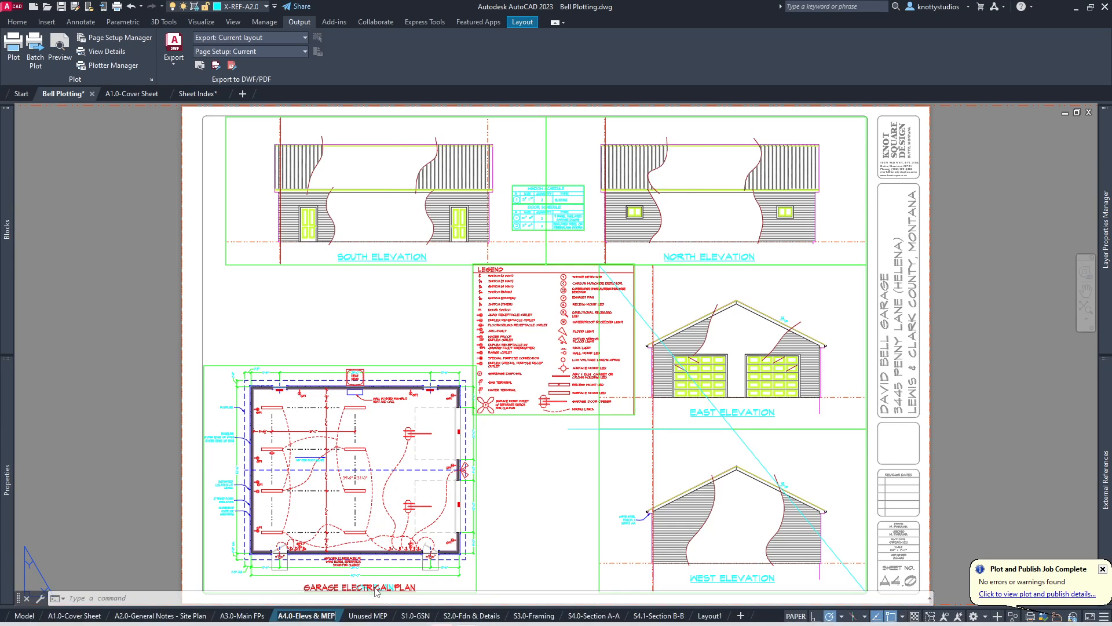
Delete the Unused MEP layout from the drawing
click(367, 616)
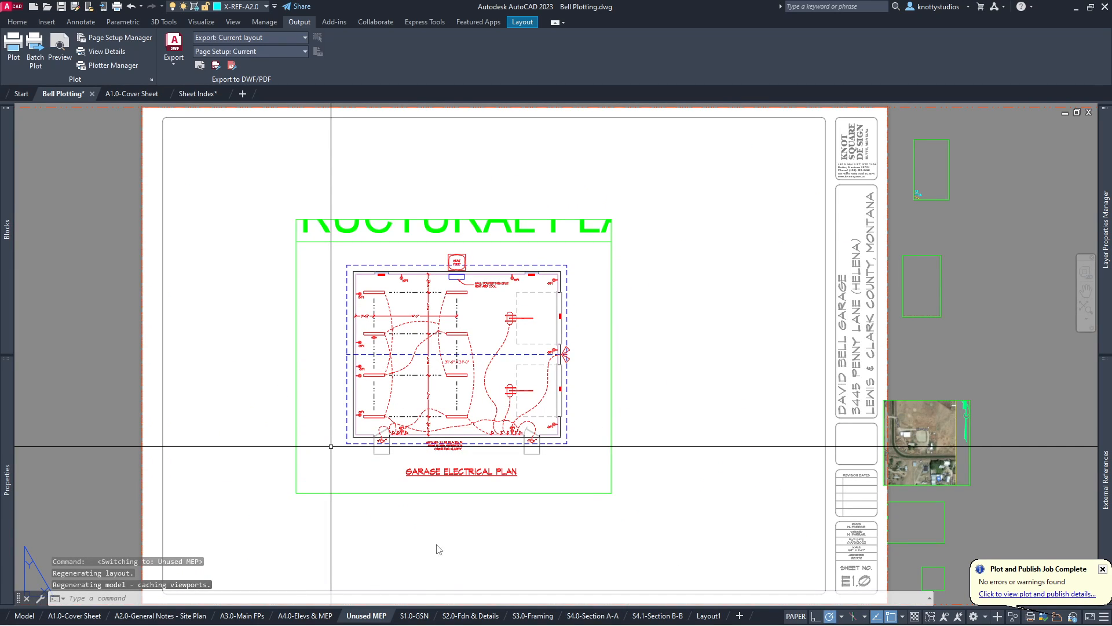
right_click(358, 617)
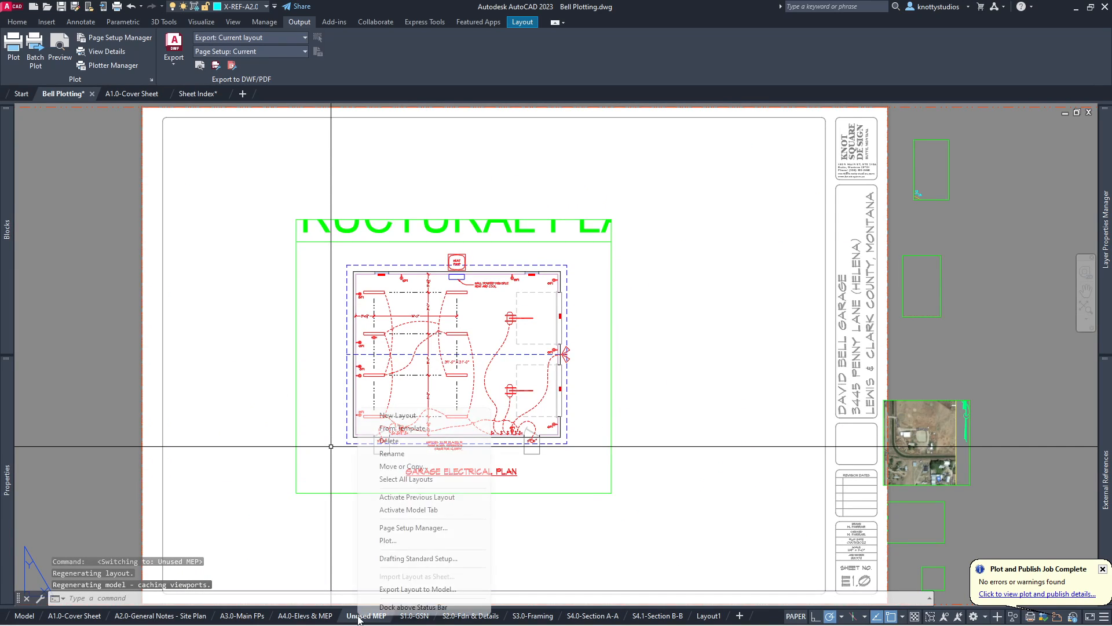
click(406, 441)
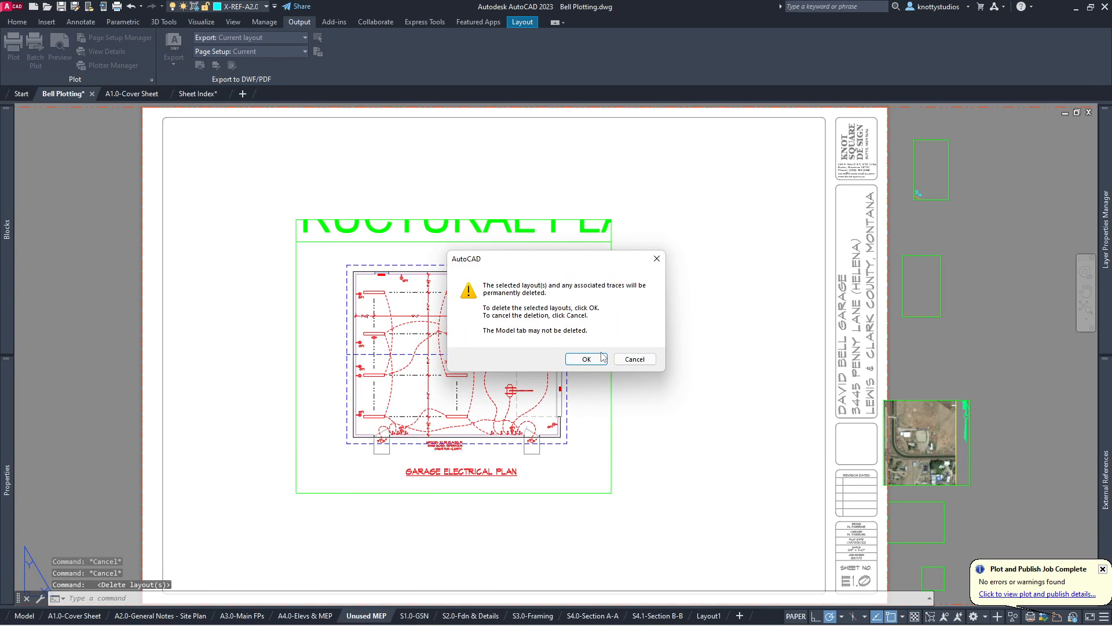
click(602, 358)
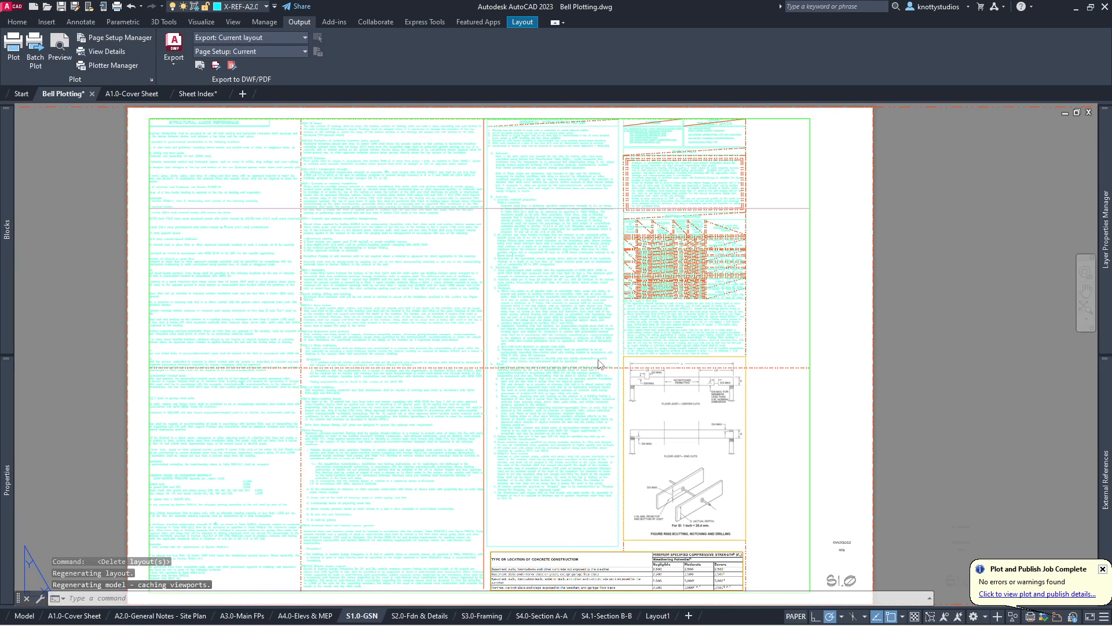